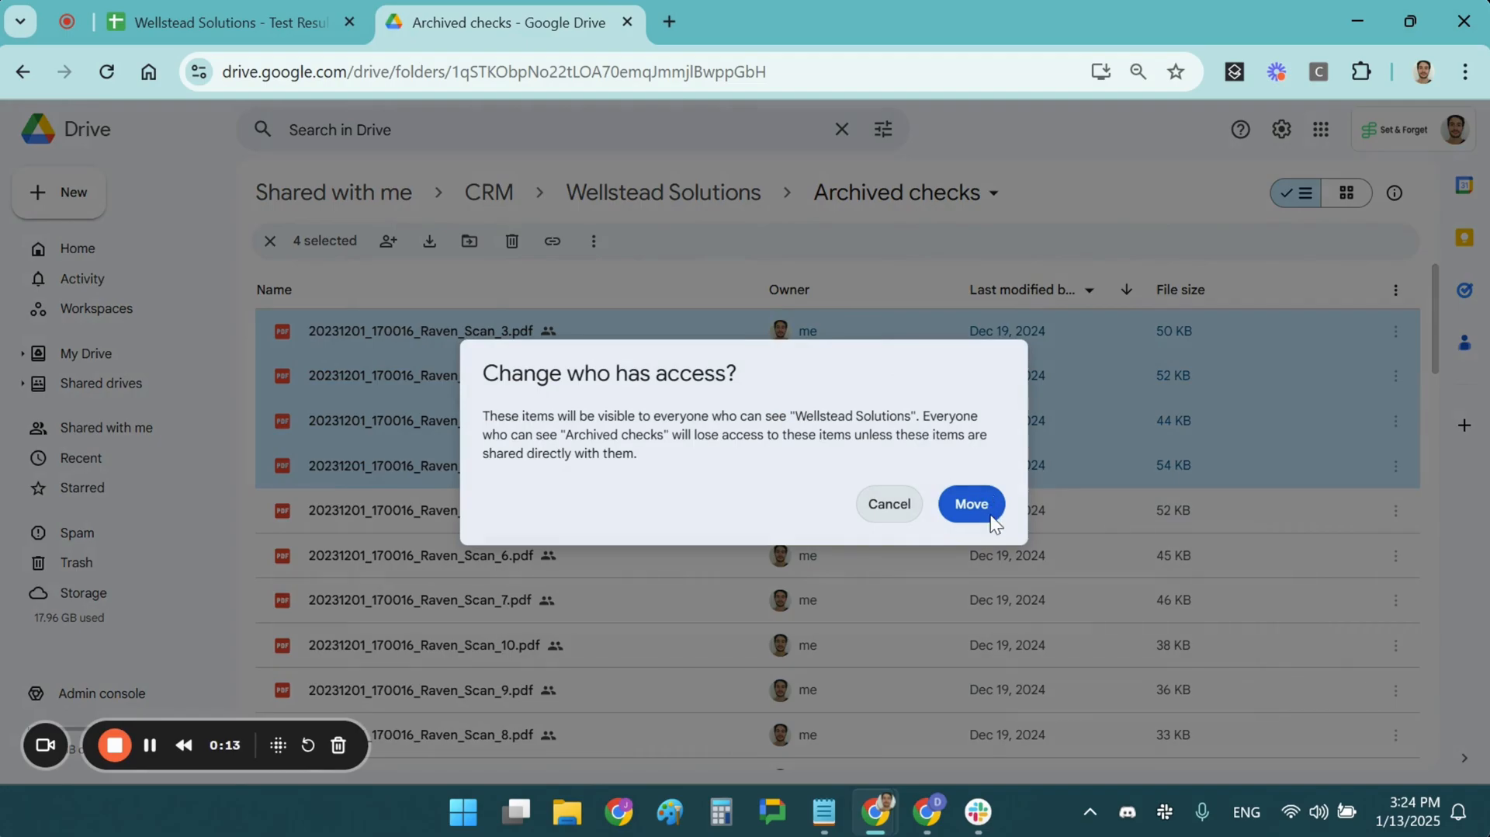
Move the four Raven_Scan PDFs from the Wellstead Solutions folder into "Checks to process" and open that folder
click(698, 192)
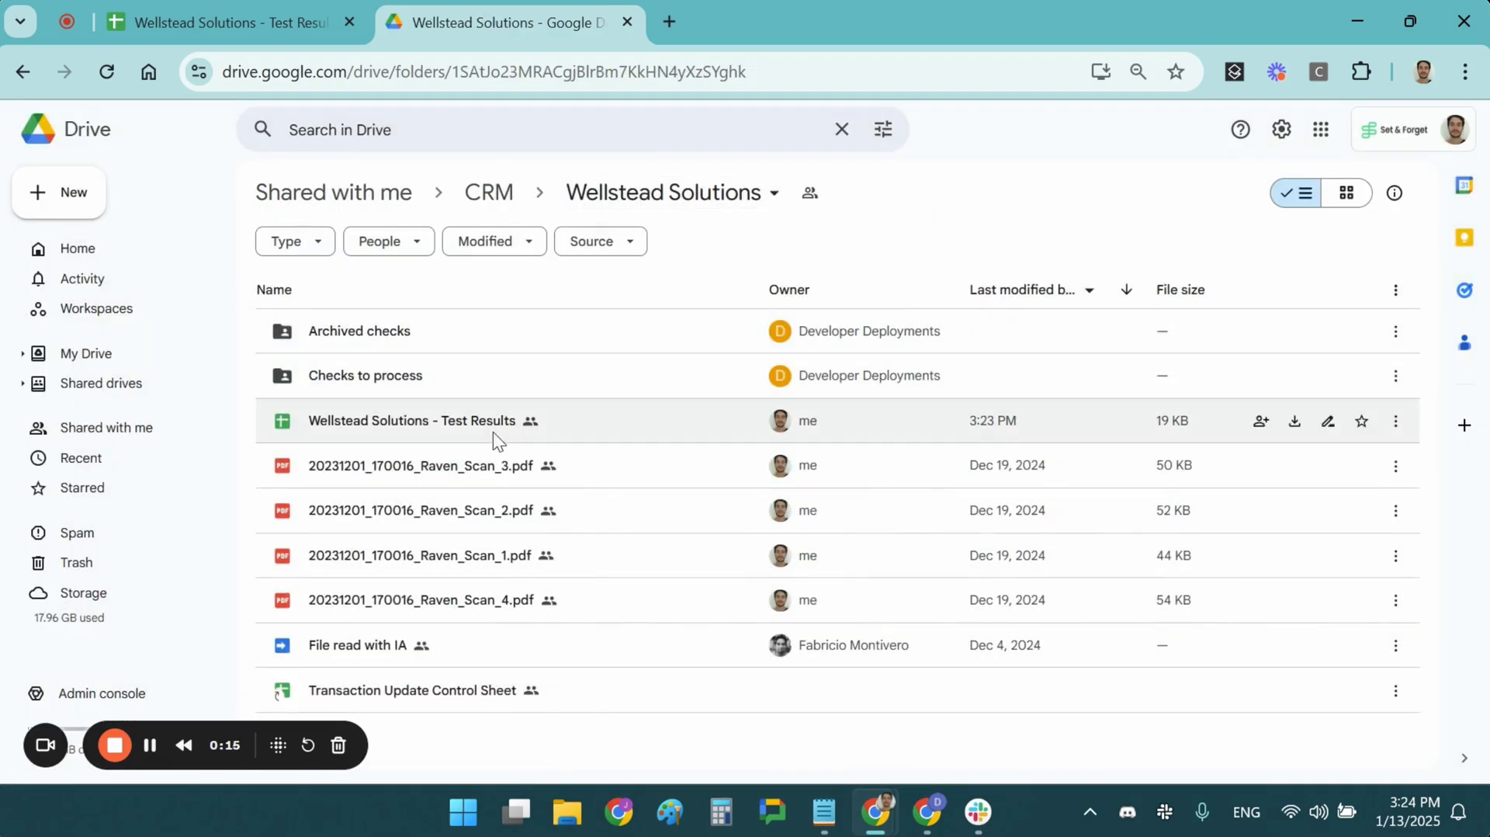
drag(1428, 614, 462, 381)
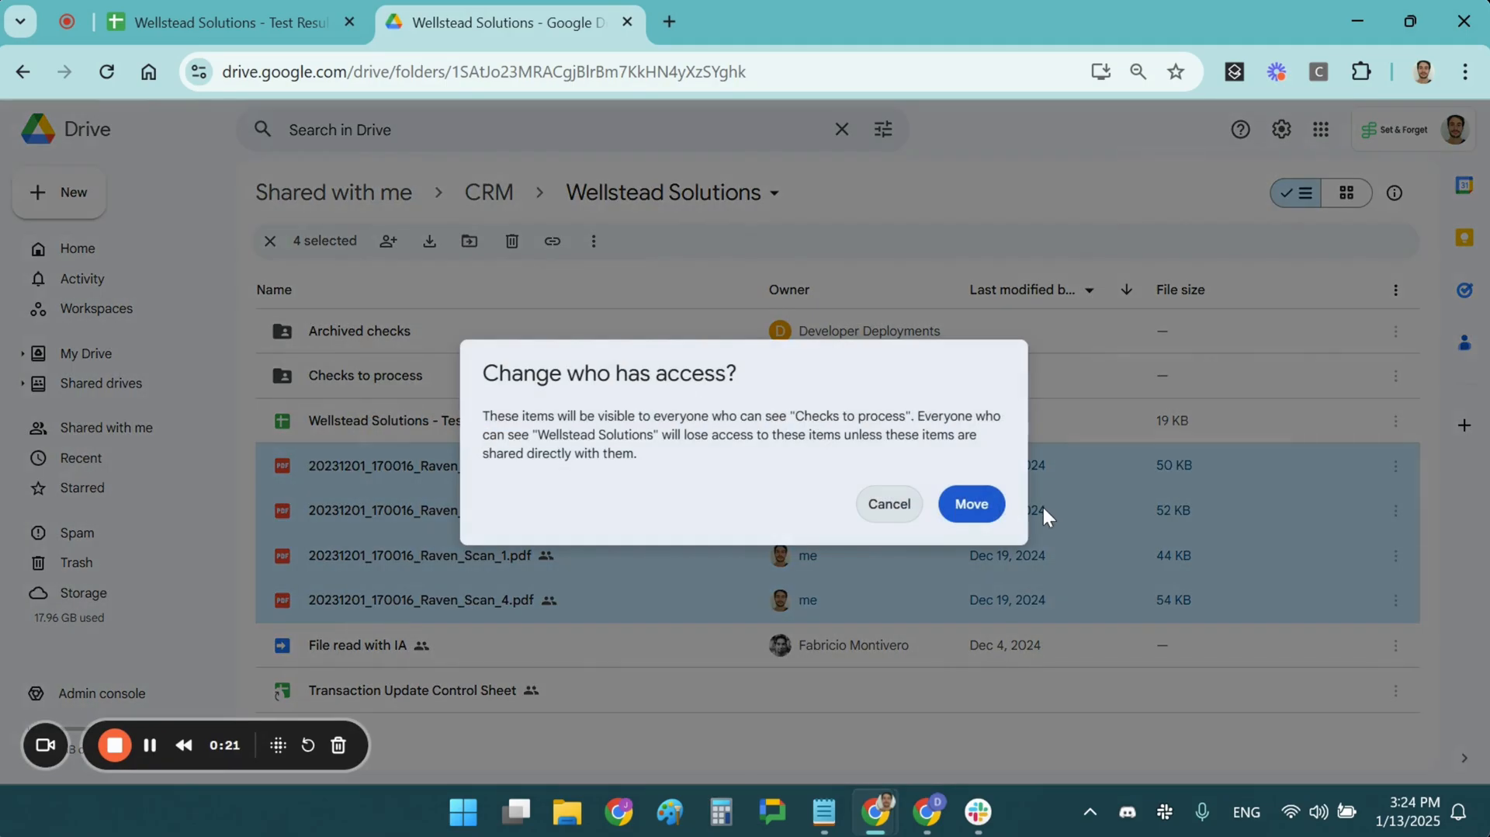
click(972, 505)
double_click(437, 380)
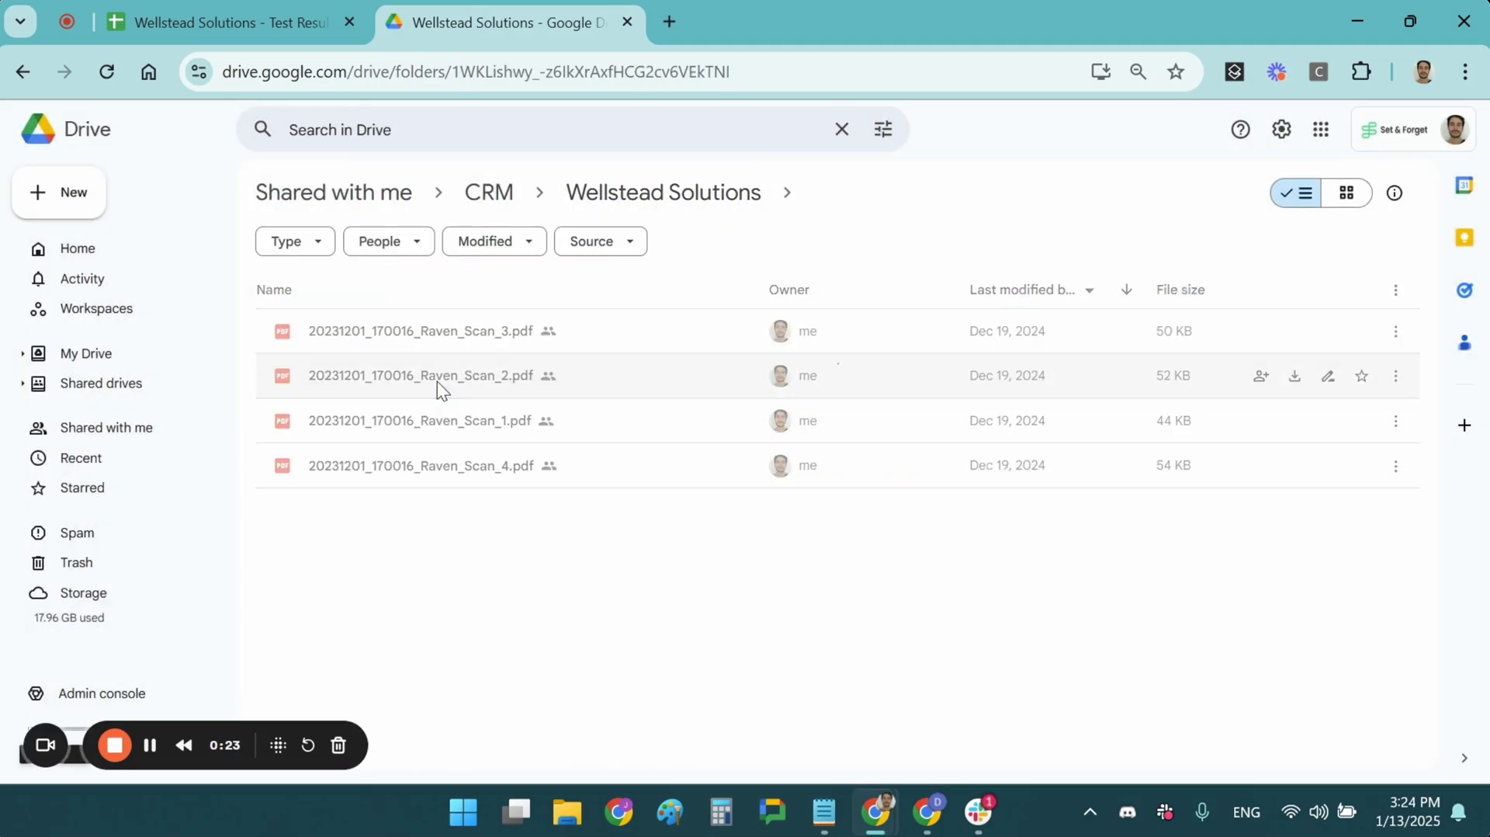
Switch to the "Wellstead Solutions - Test Results" spreadsheet and run the Process Files script
click(221, 10)
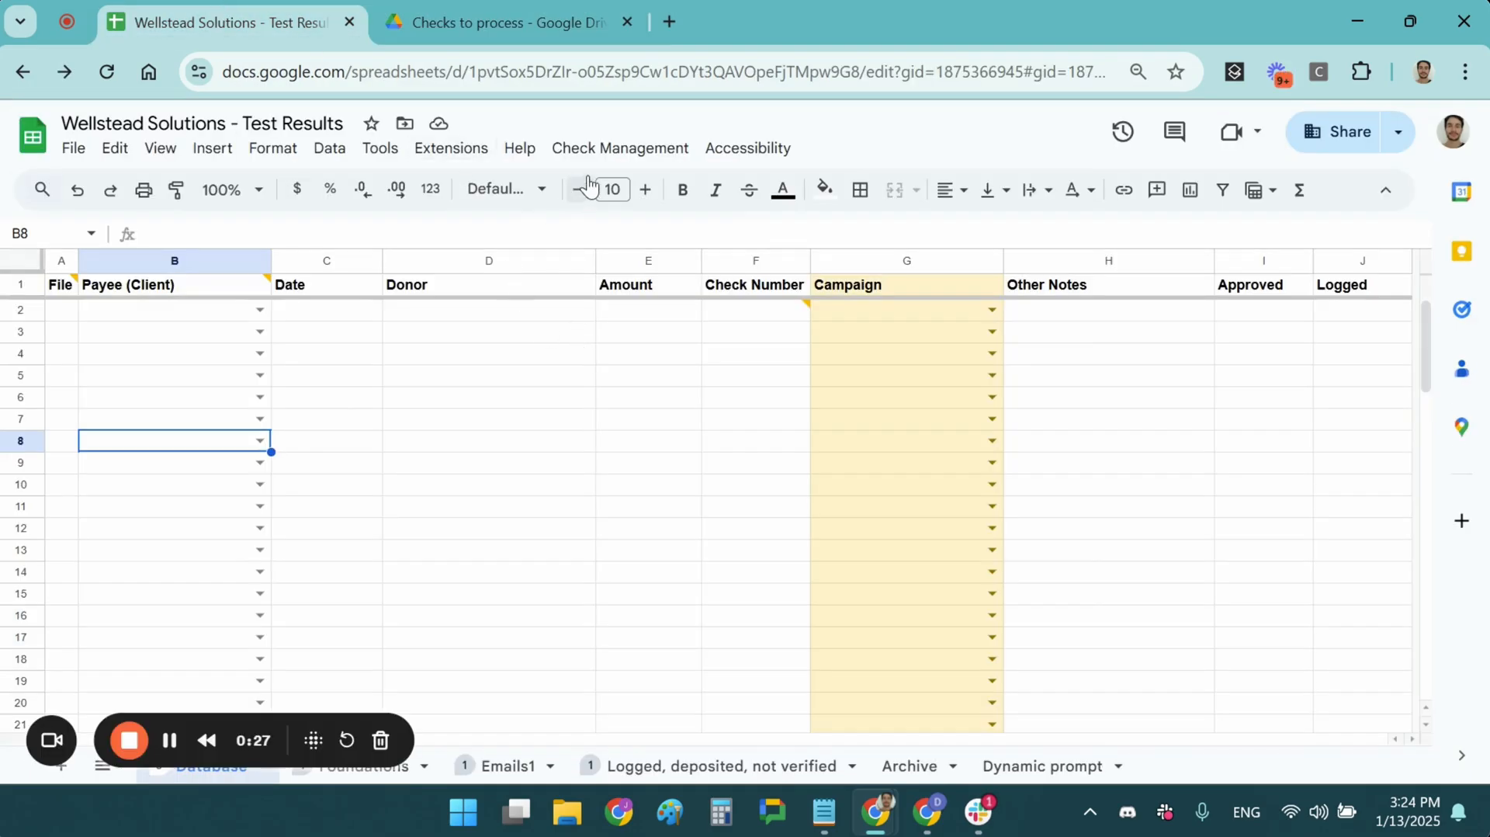
click(612, 149)
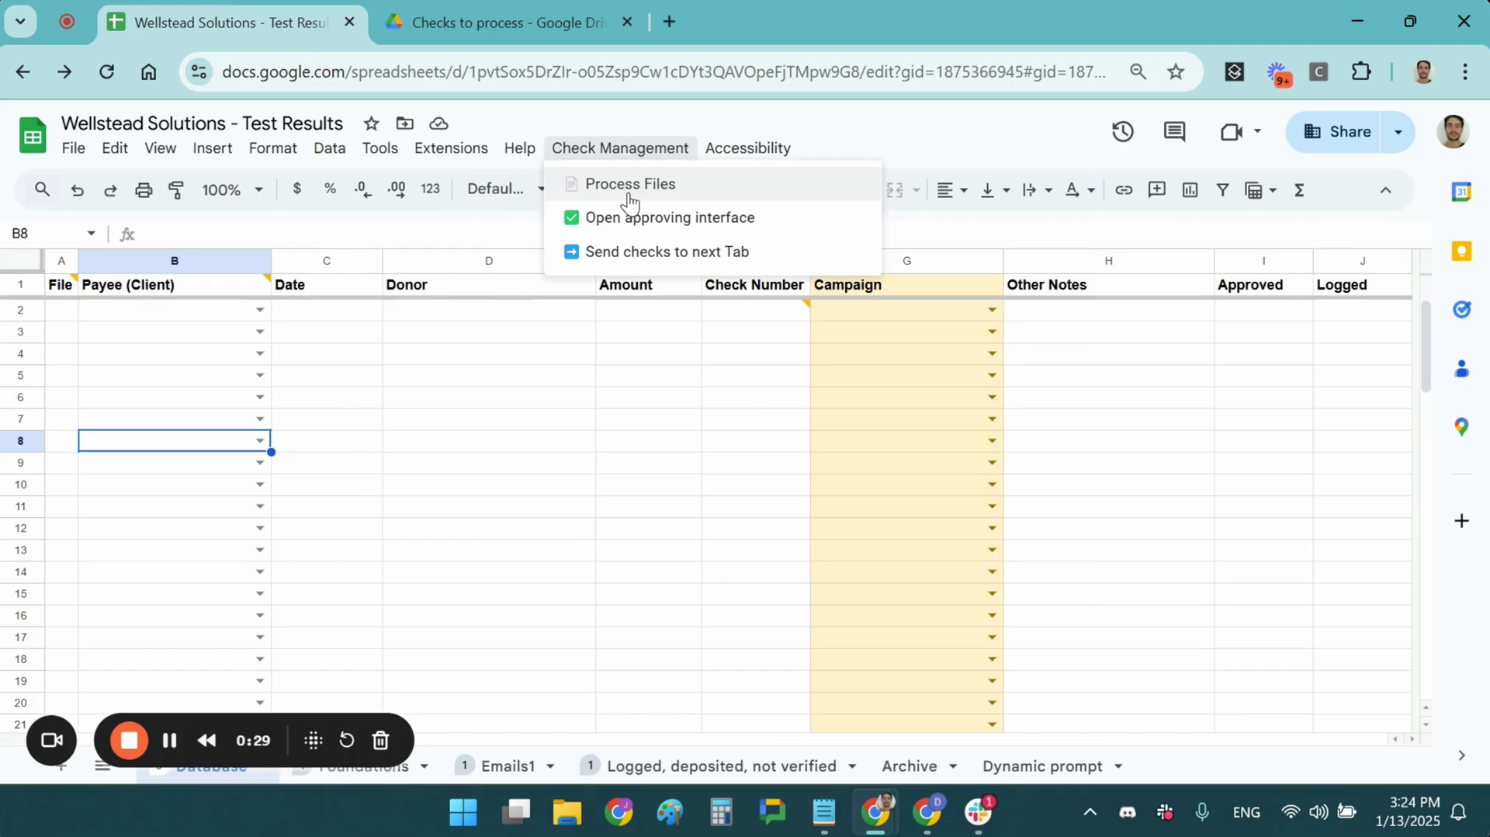
click(630, 187)
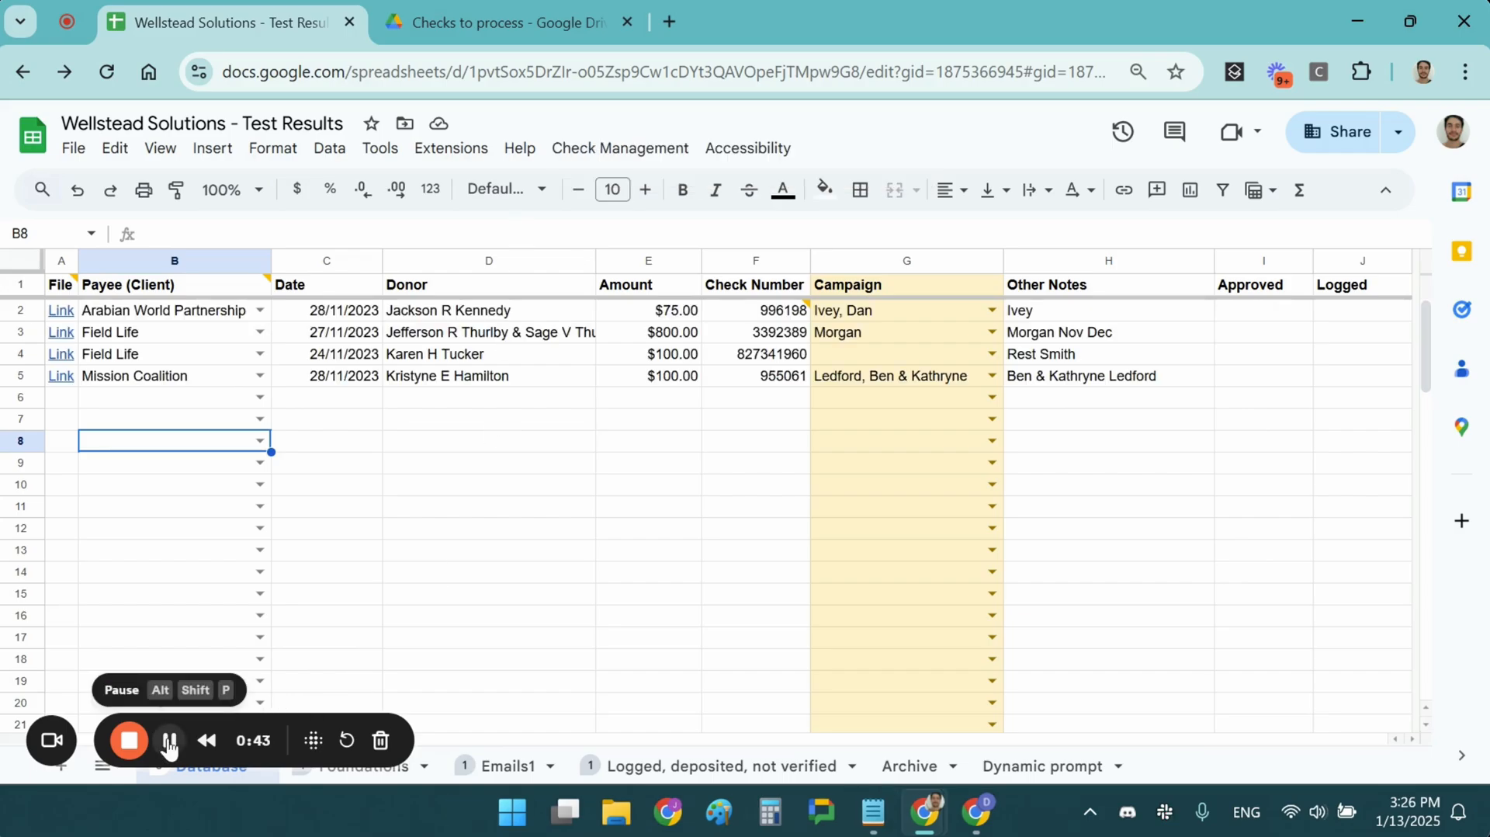
Examine the imported check rows, comparing payee, donor, amount, campaign options and file link
click(398, 377)
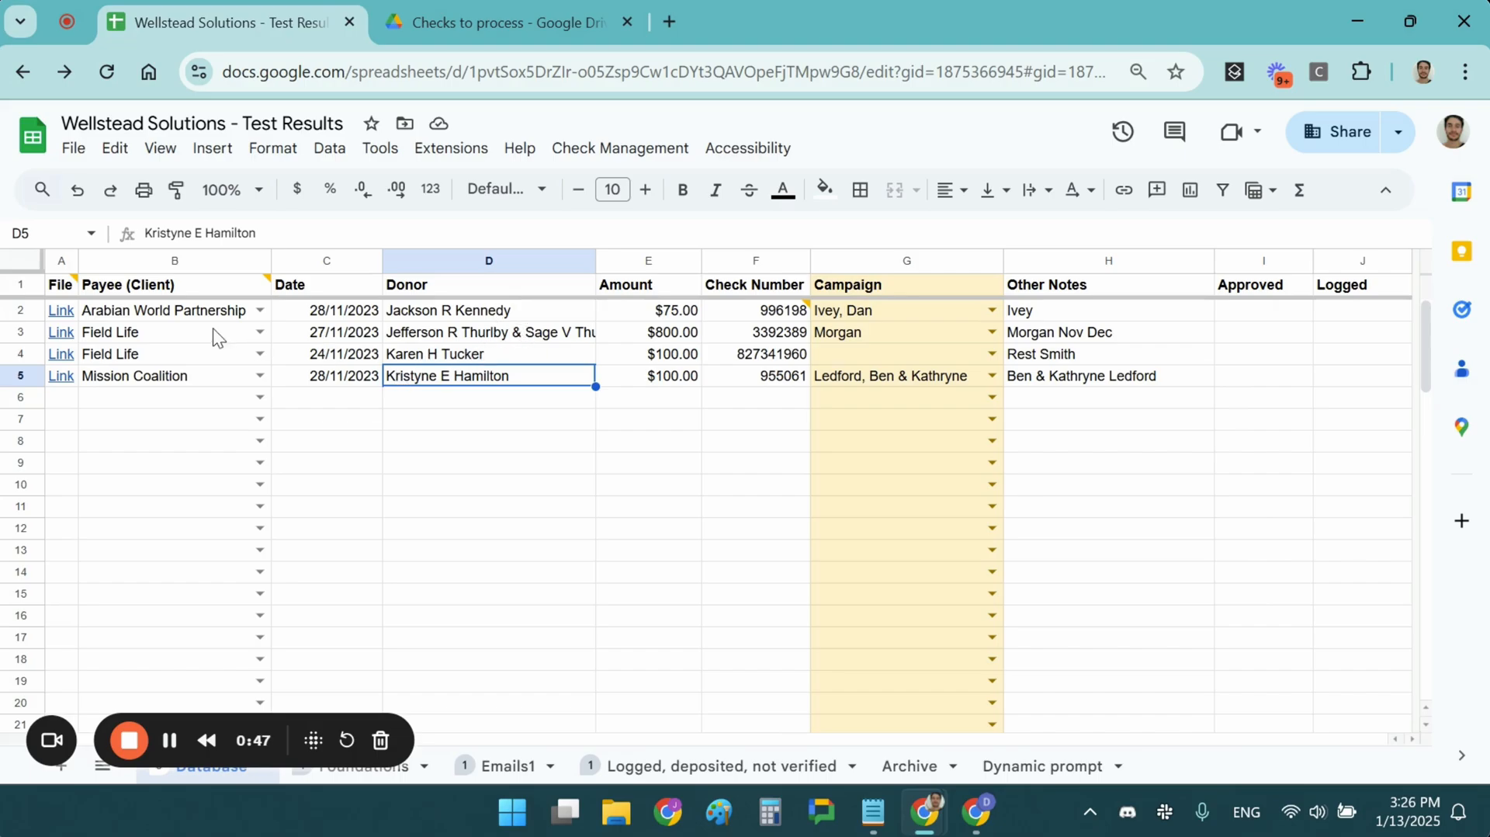
click(174, 315)
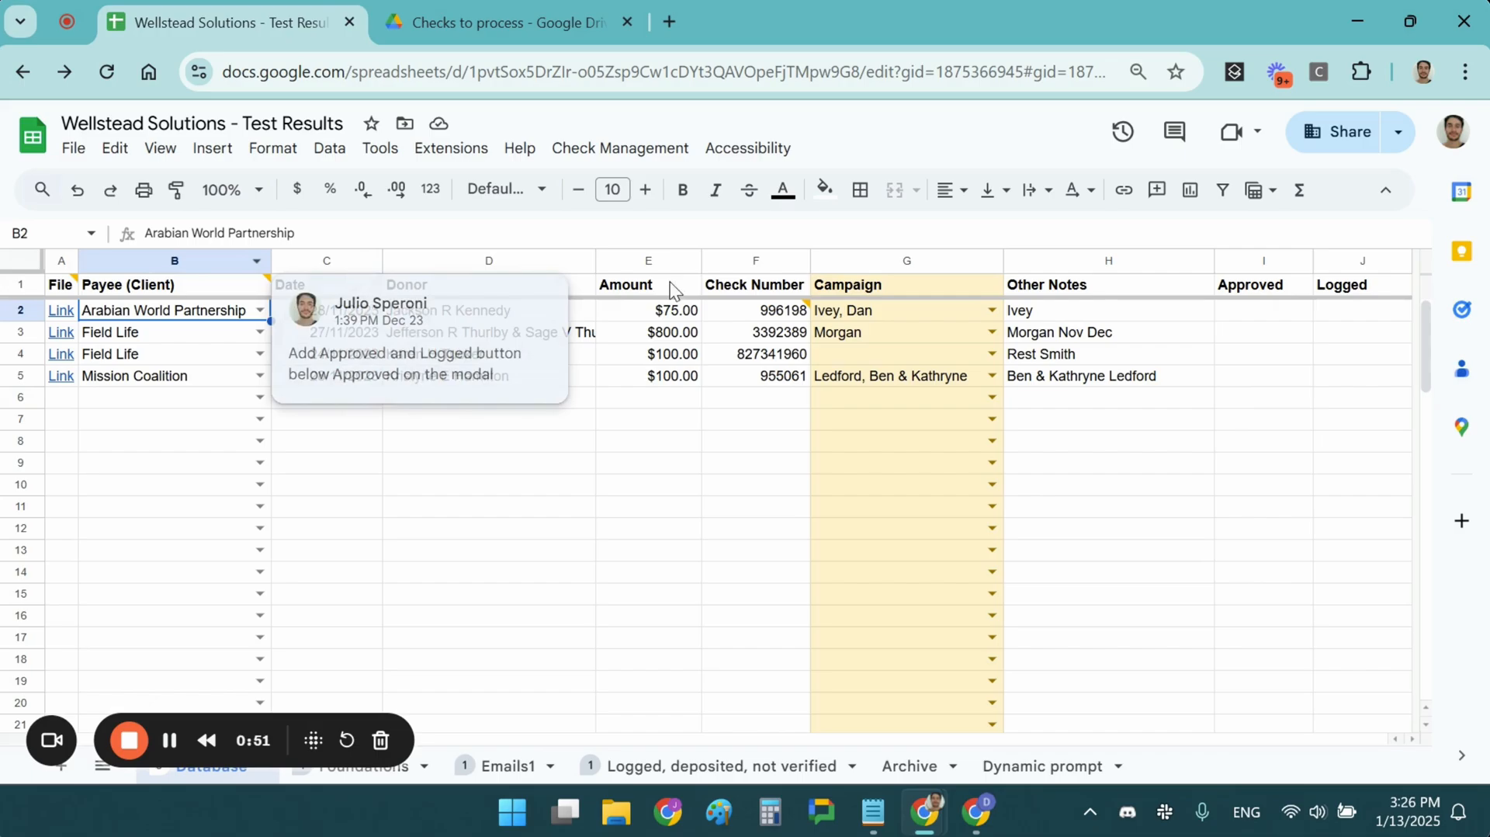
click(602, 359)
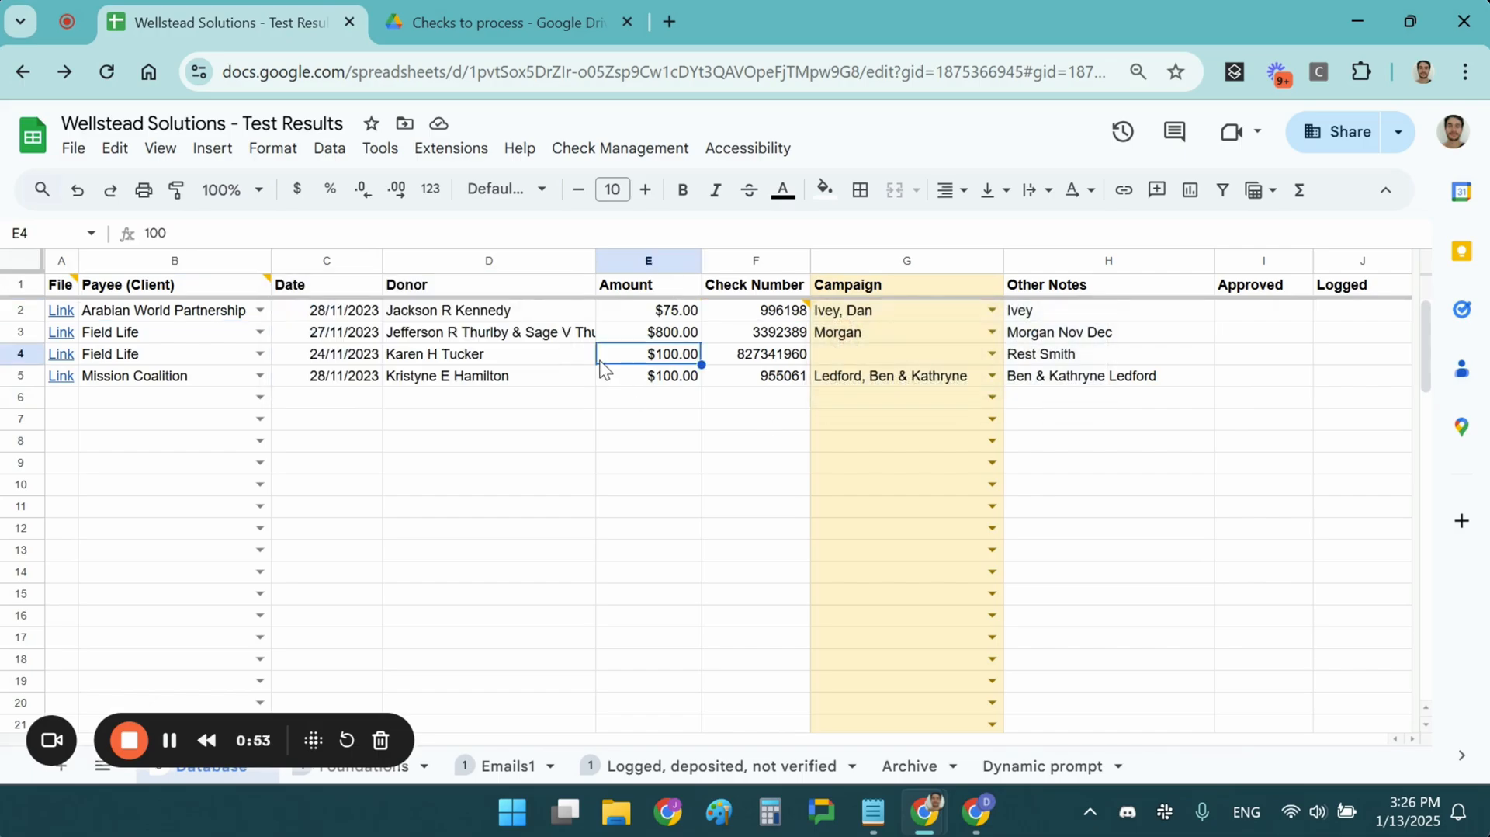
click(935, 356)
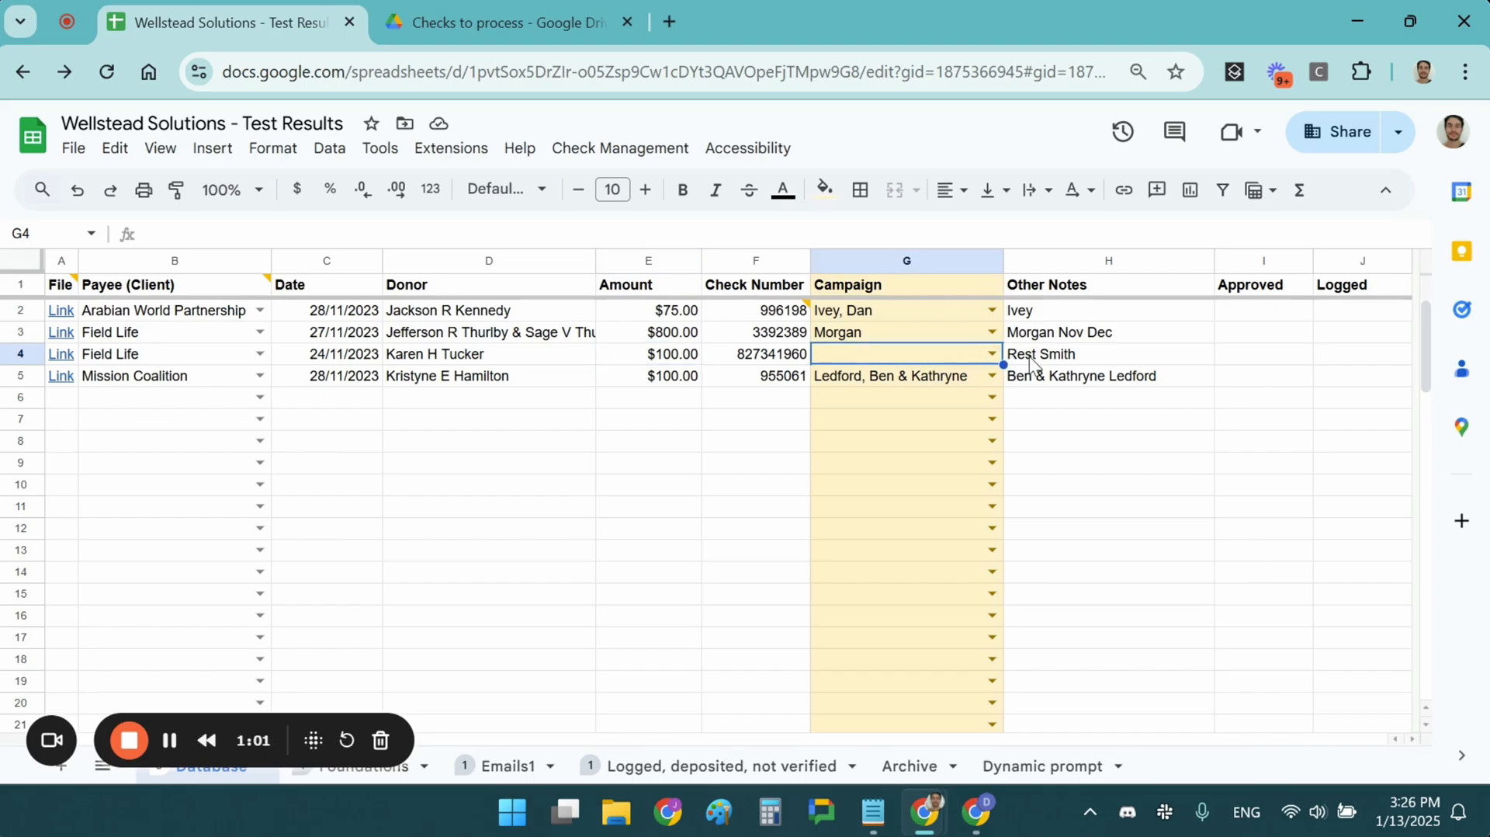
click(188, 350)
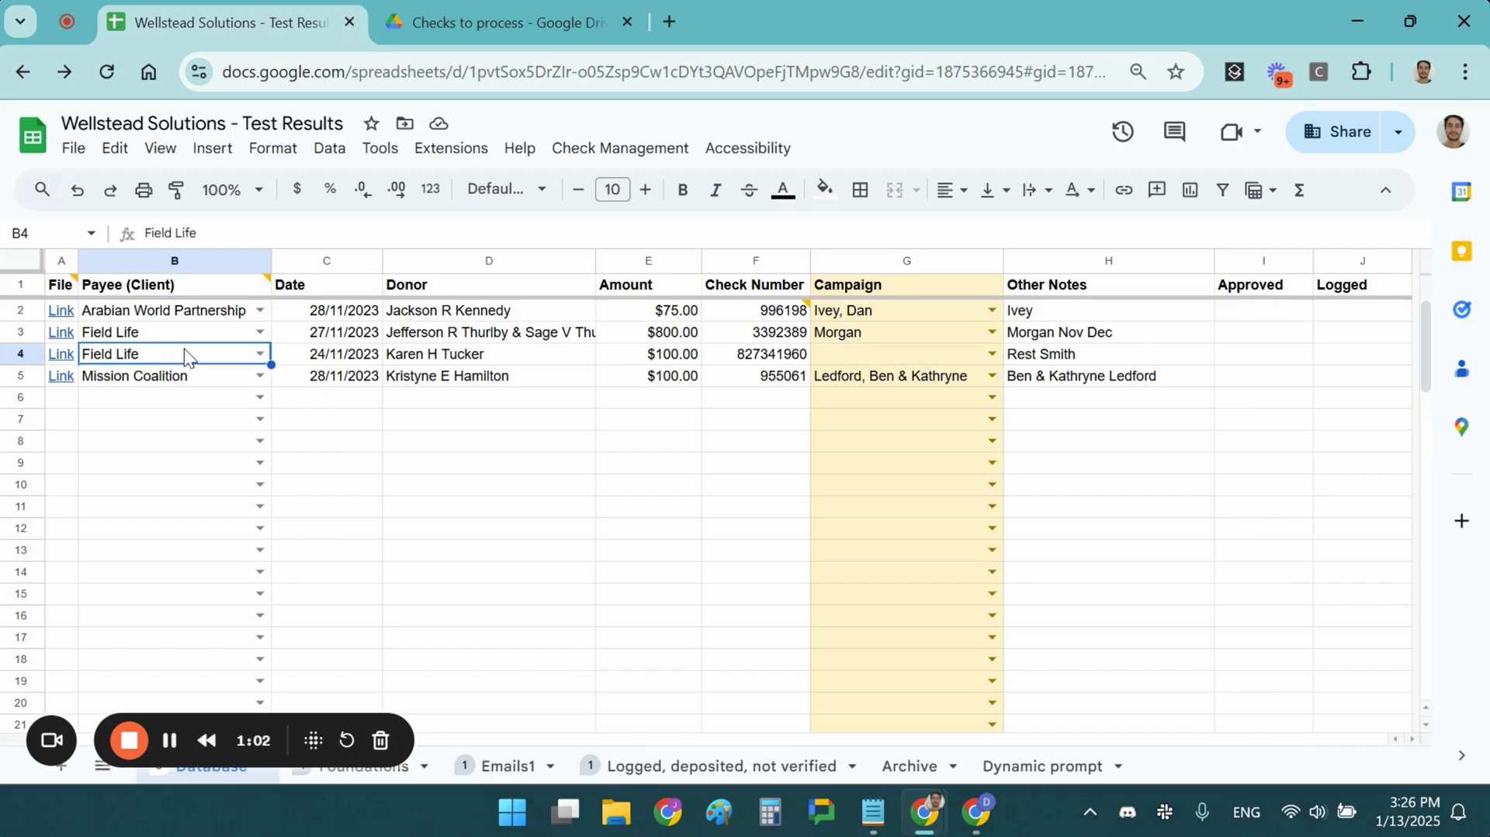
click(992, 333)
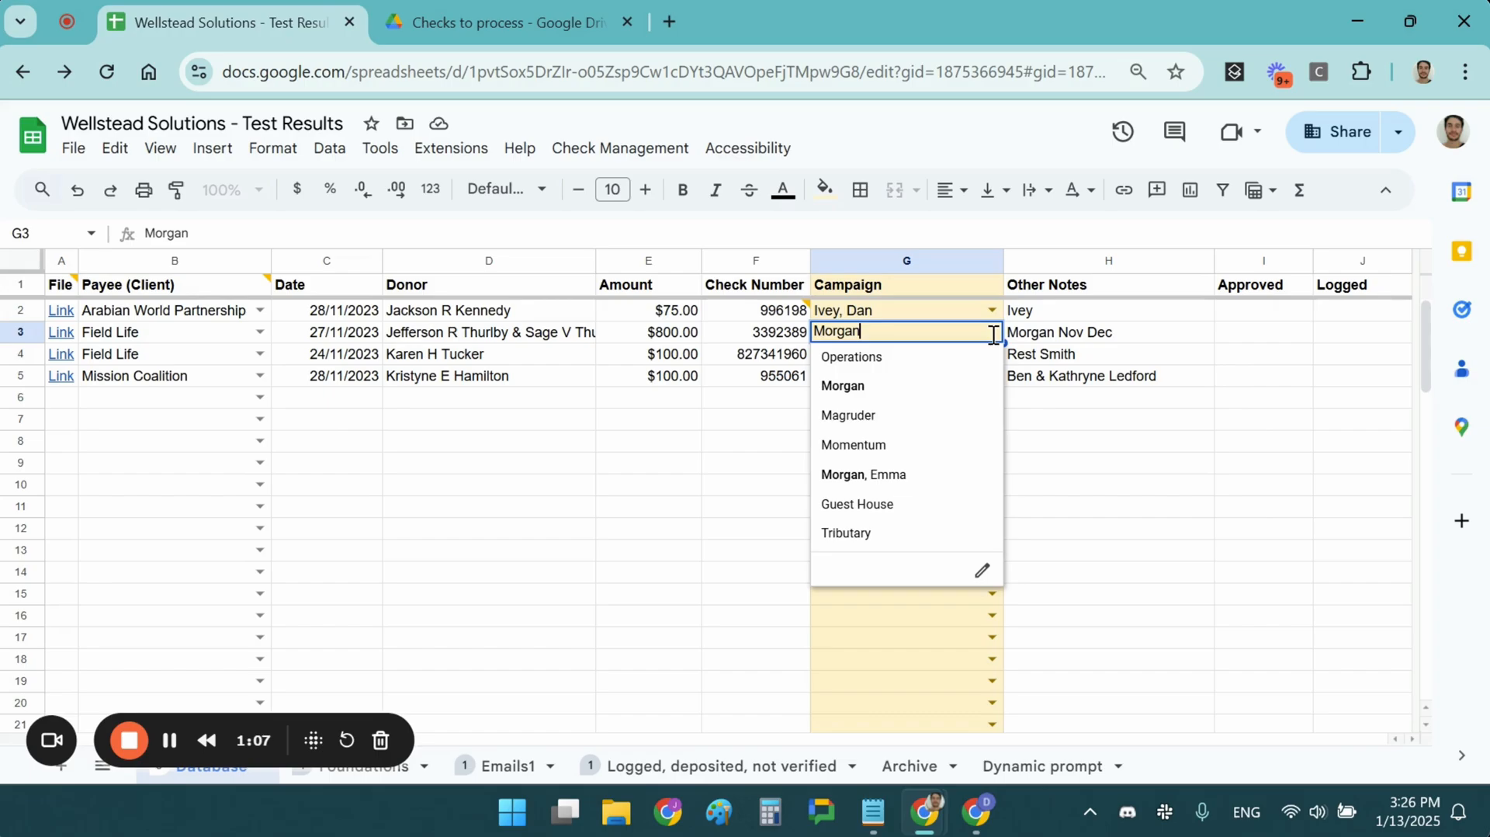
click(465, 344)
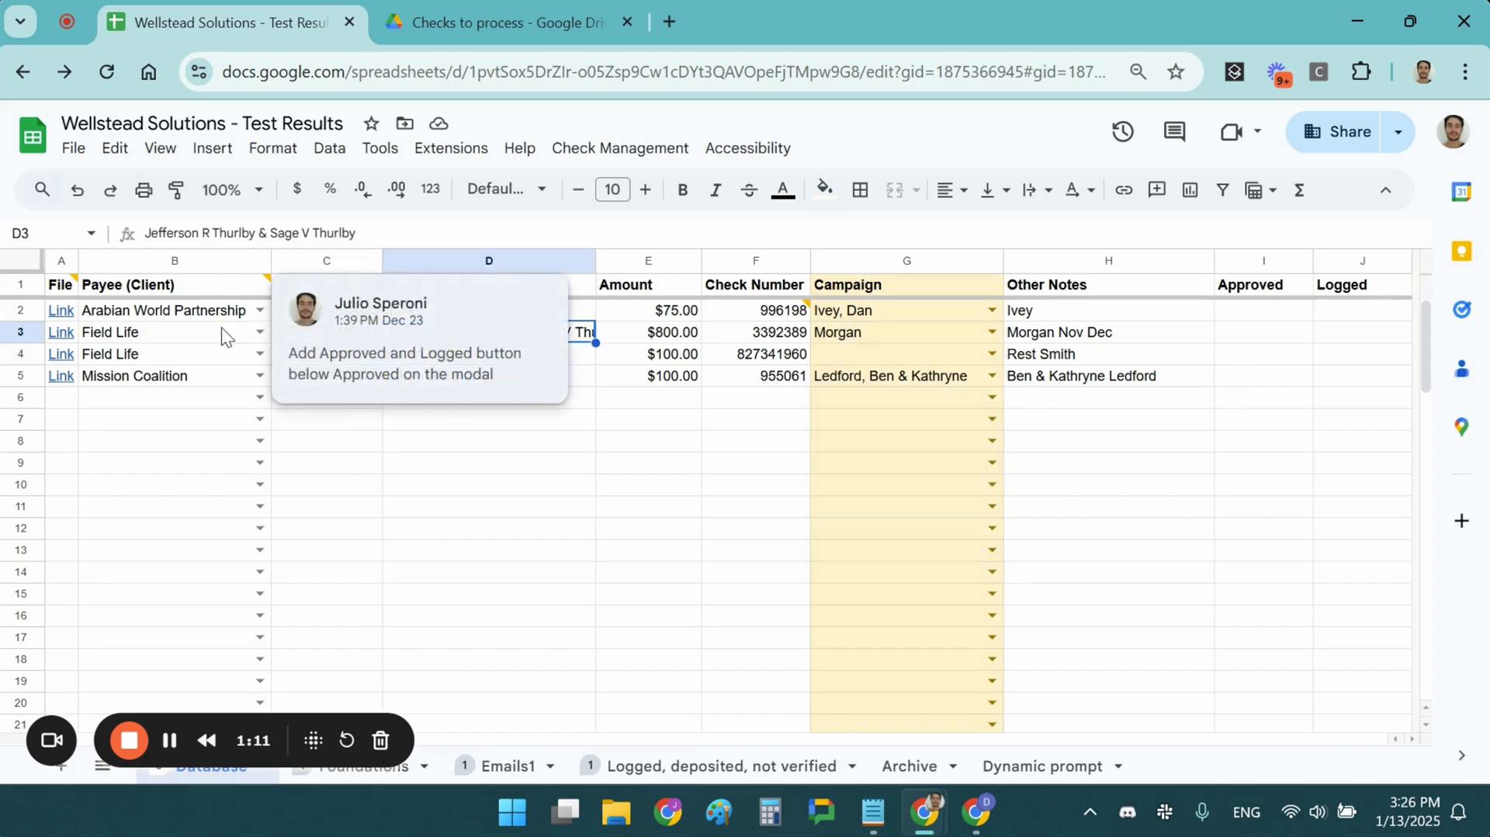
click(70, 356)
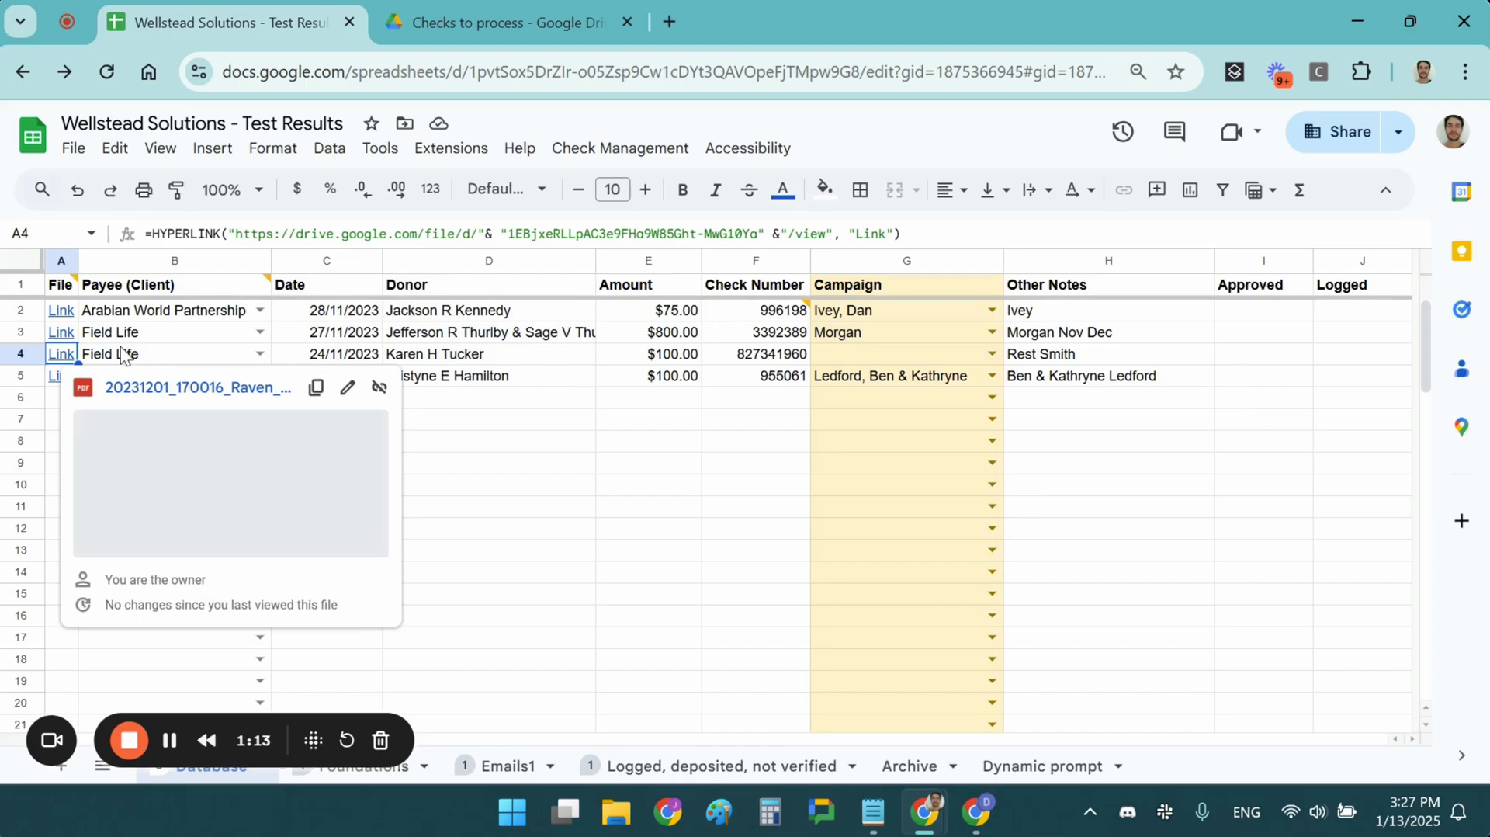
click(149, 336)
Open the approving interface, review the Arabian World Partnership check's number, amount and notes against the scan, and approve it
click(620, 148)
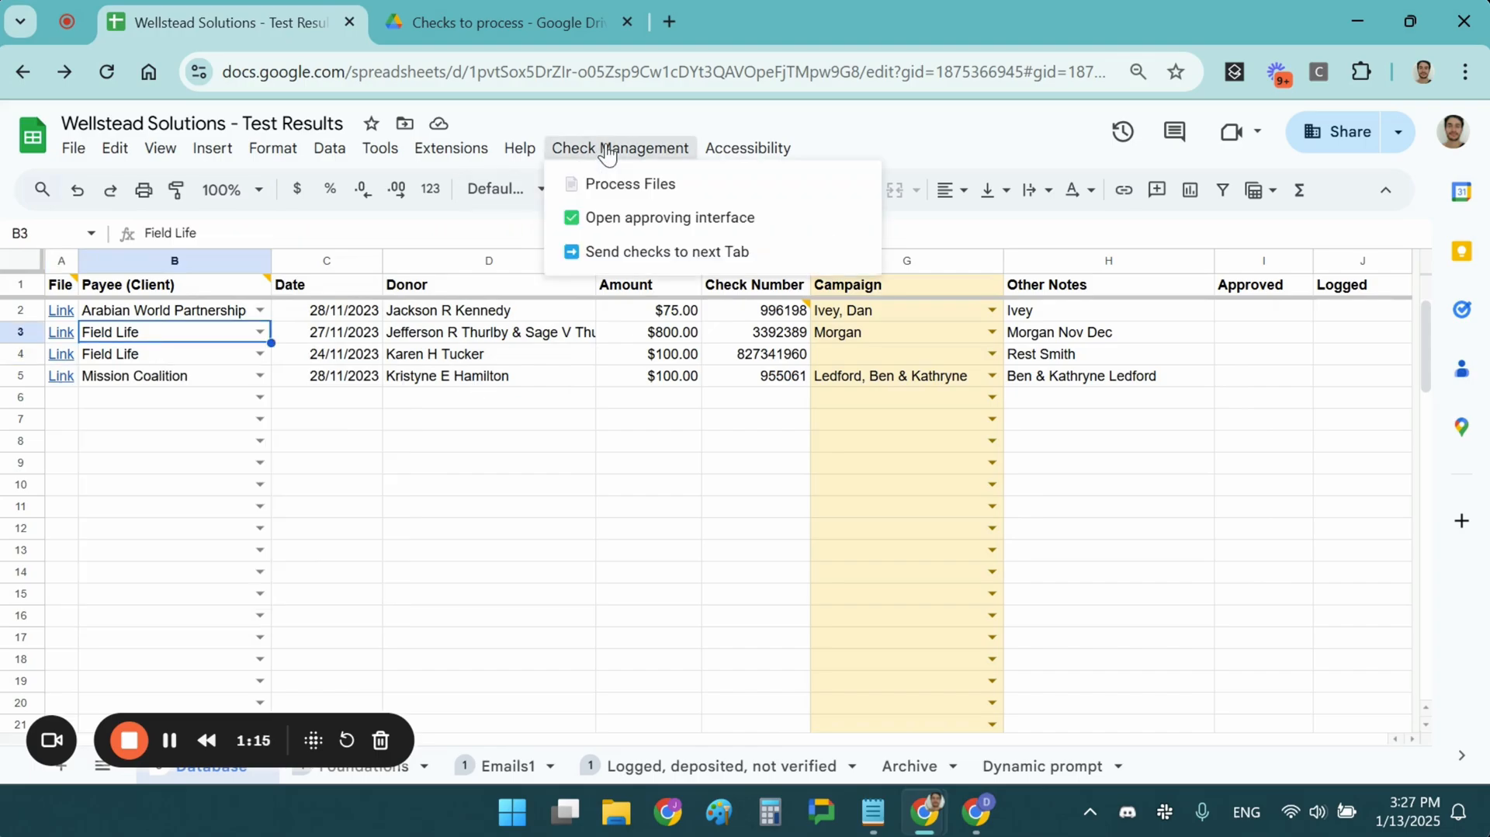
click(664, 224)
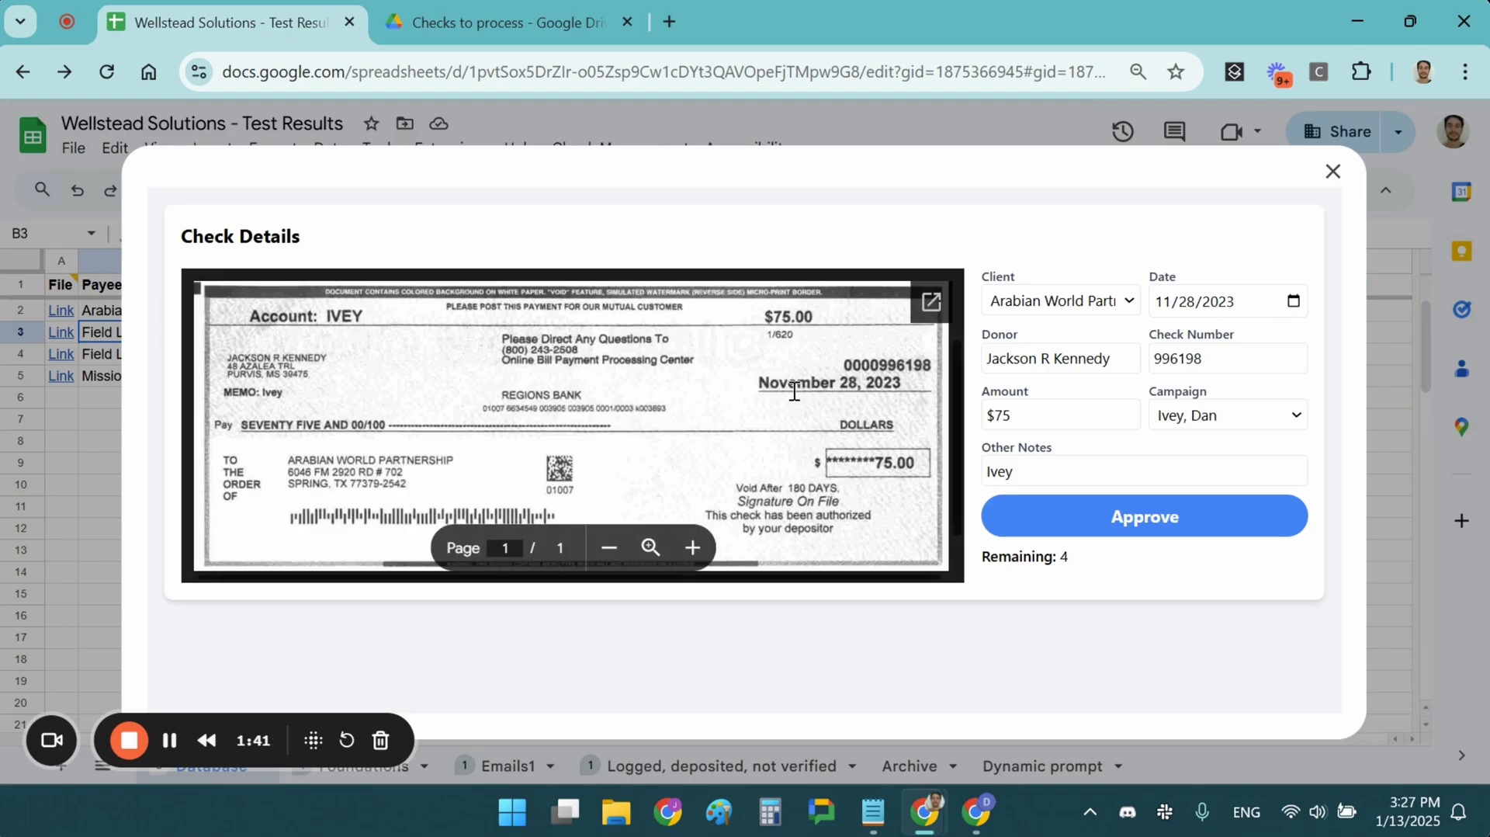
double_click(1189, 359)
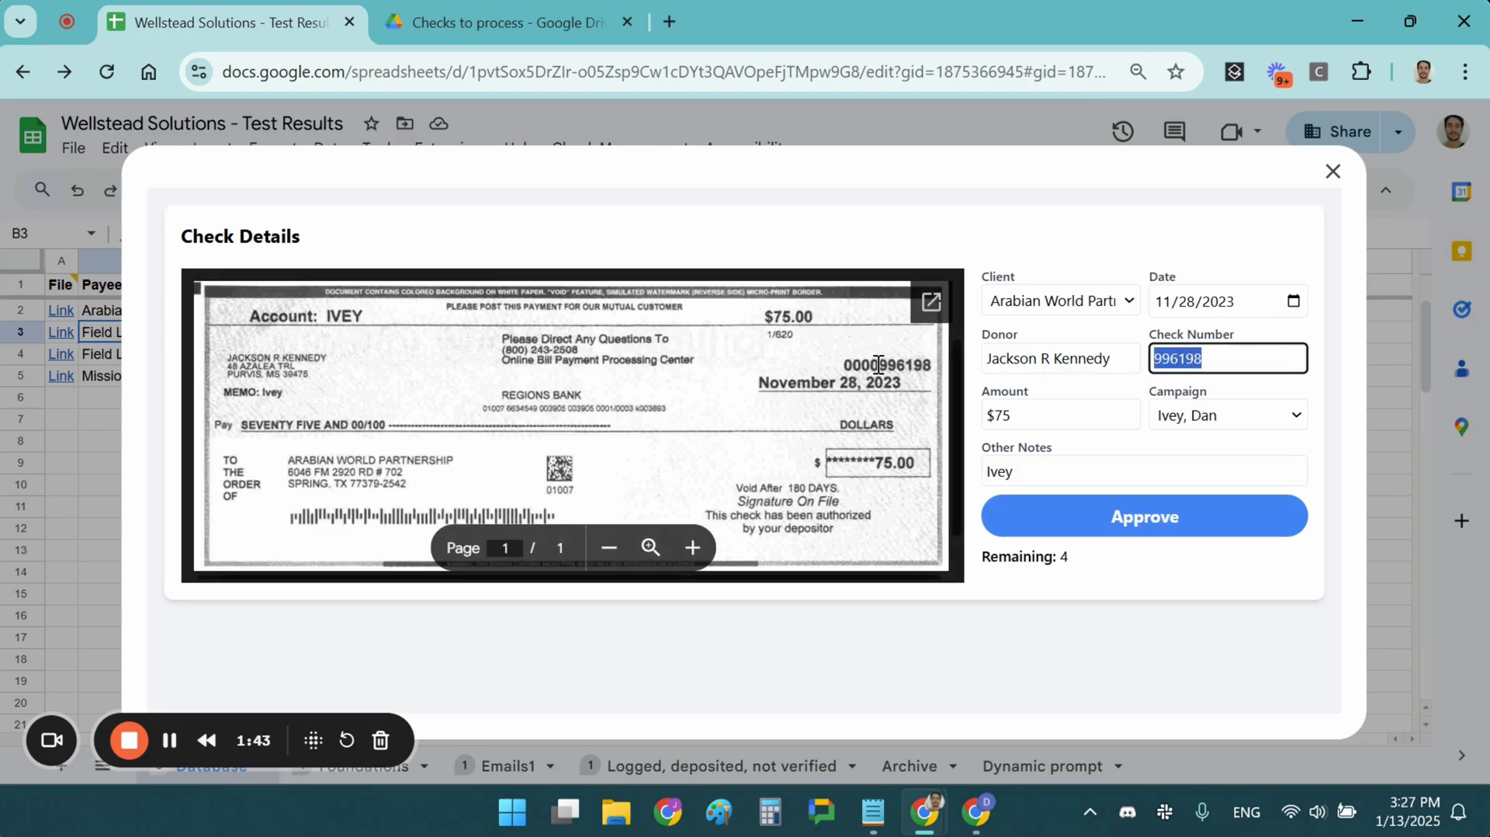
click(1037, 412)
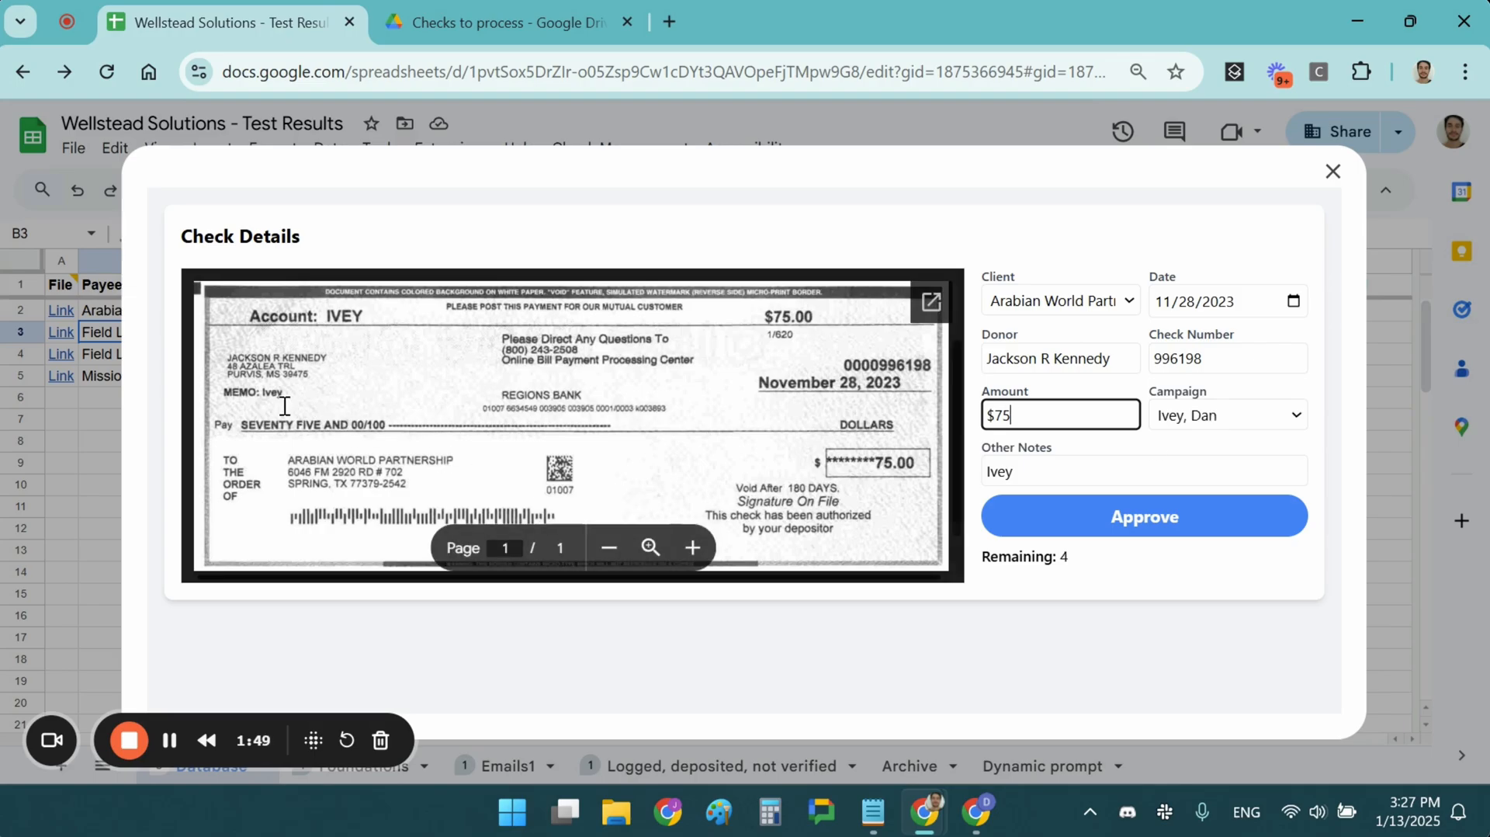
click(1024, 470)
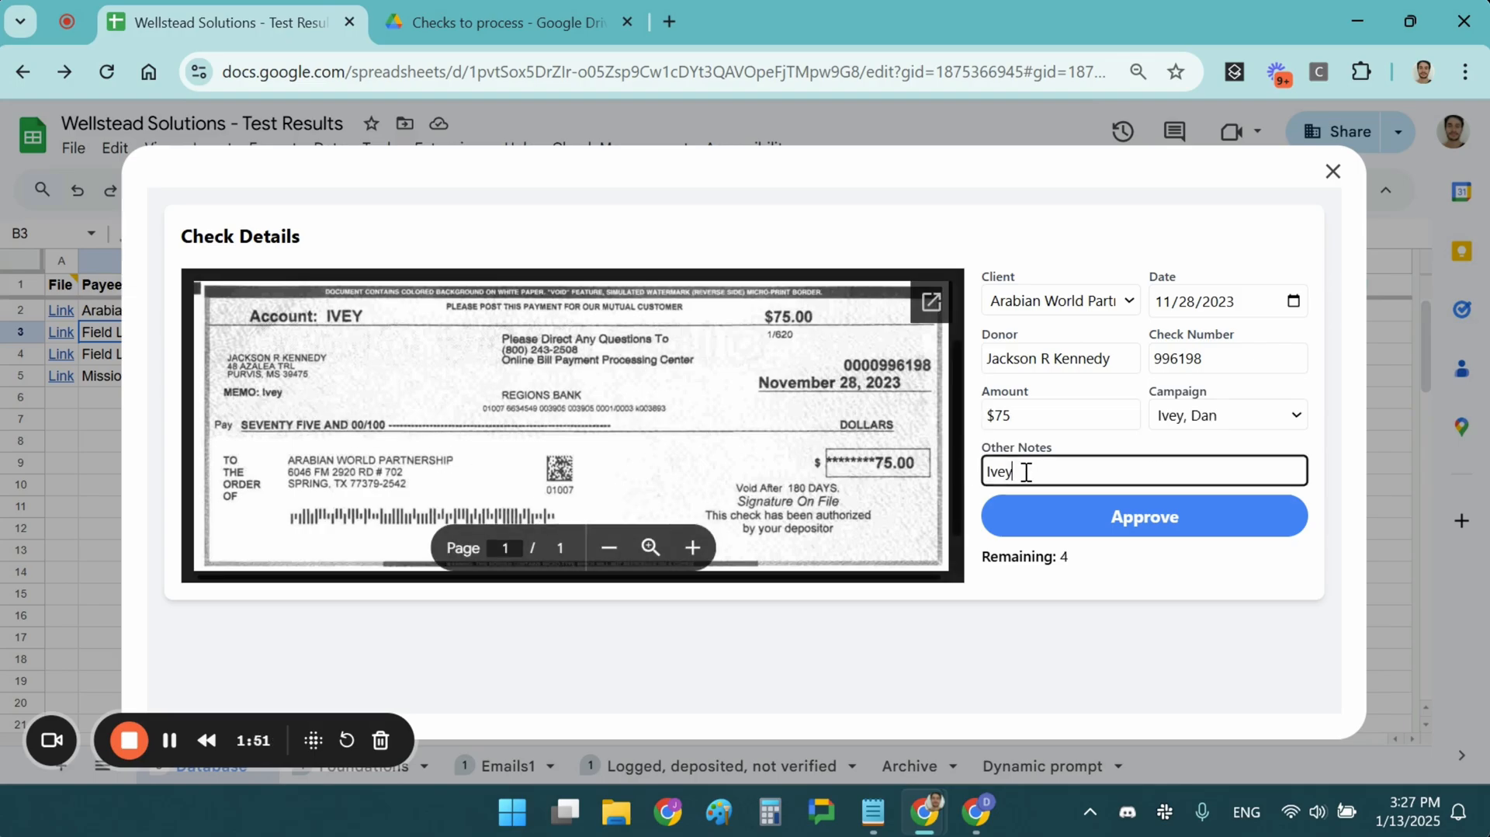
click(1079, 518)
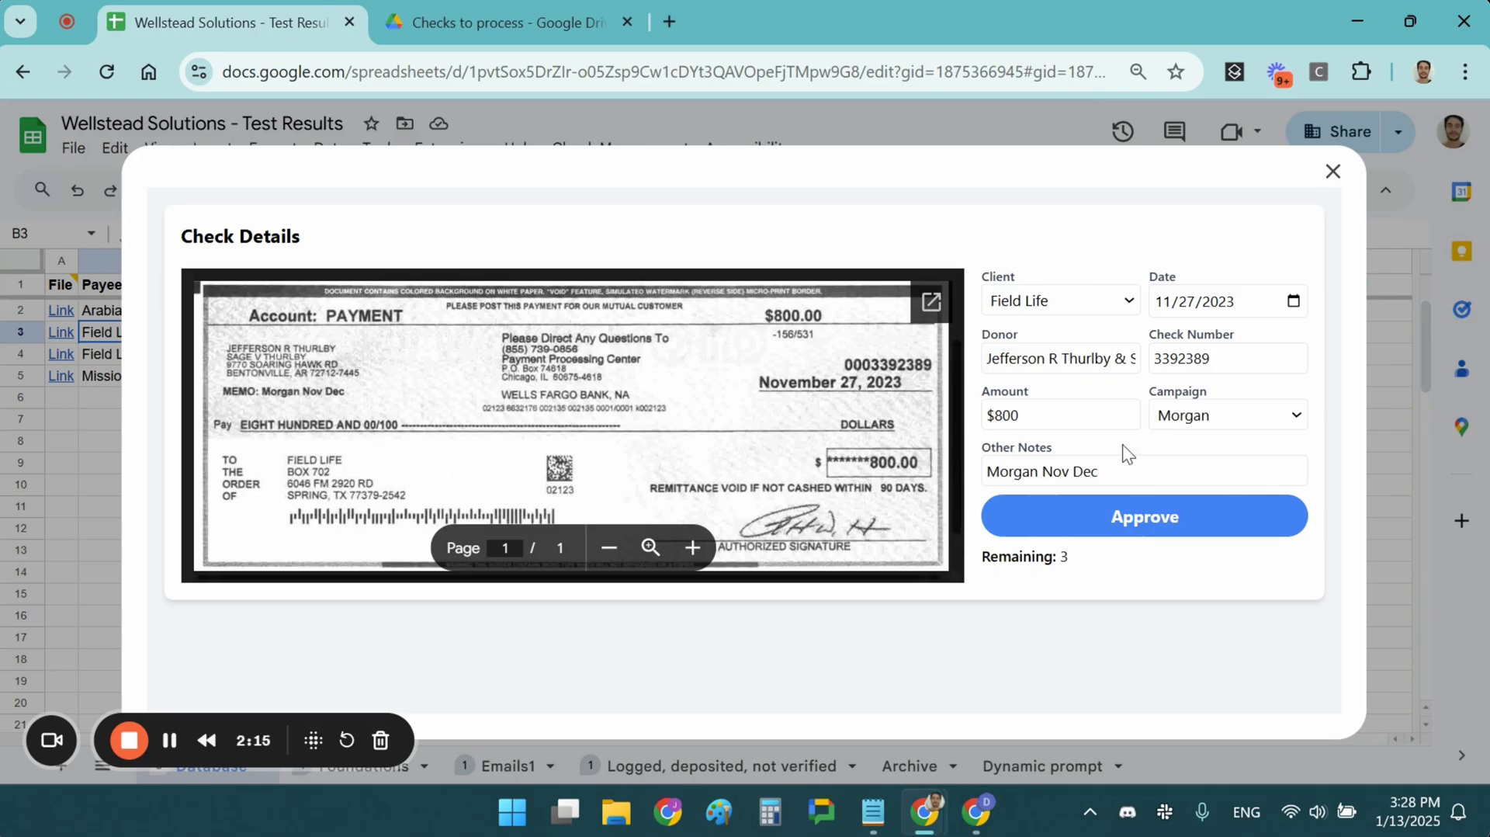
Approve the $800 Field Life check and close the approving interface
triple_click(1023, 556)
click(1053, 558)
click(1144, 513)
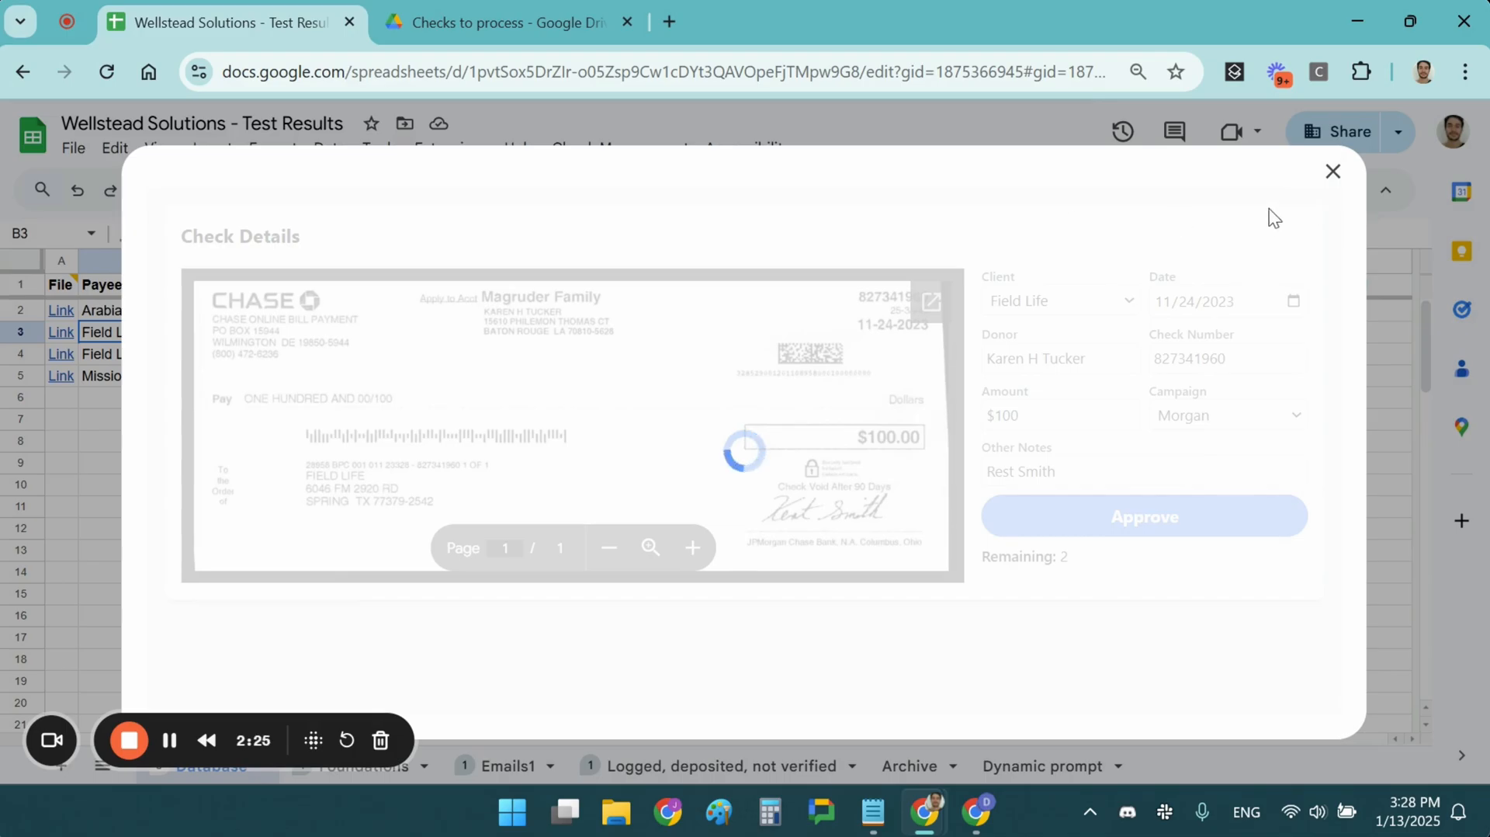
click(1334, 172)
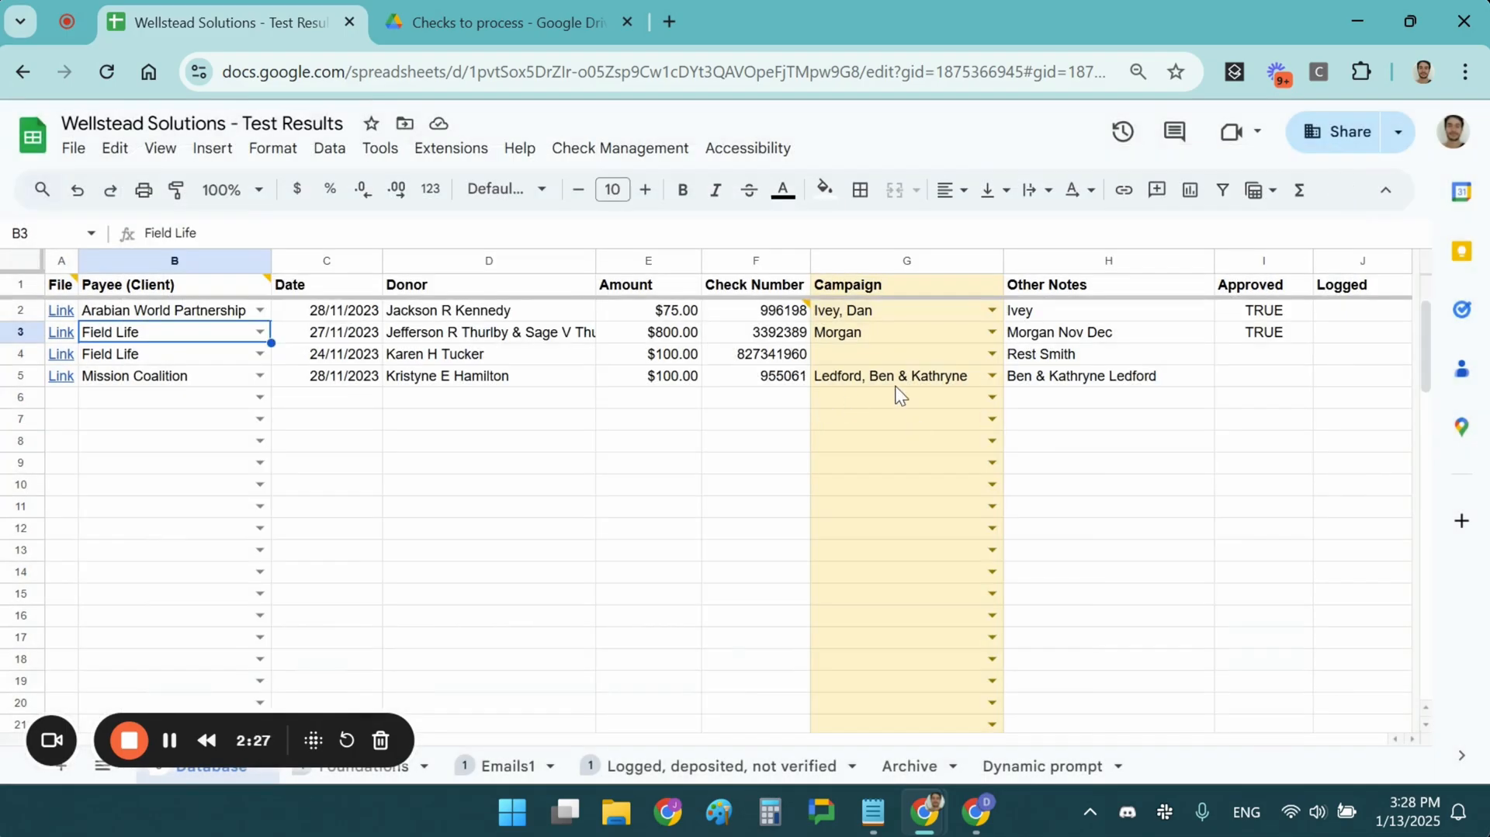
Insert checkboxes in the Approved and Logged columns for rows 2 to 5 (I2:J5)
click(1274, 310)
drag(1275, 311, 1351, 382)
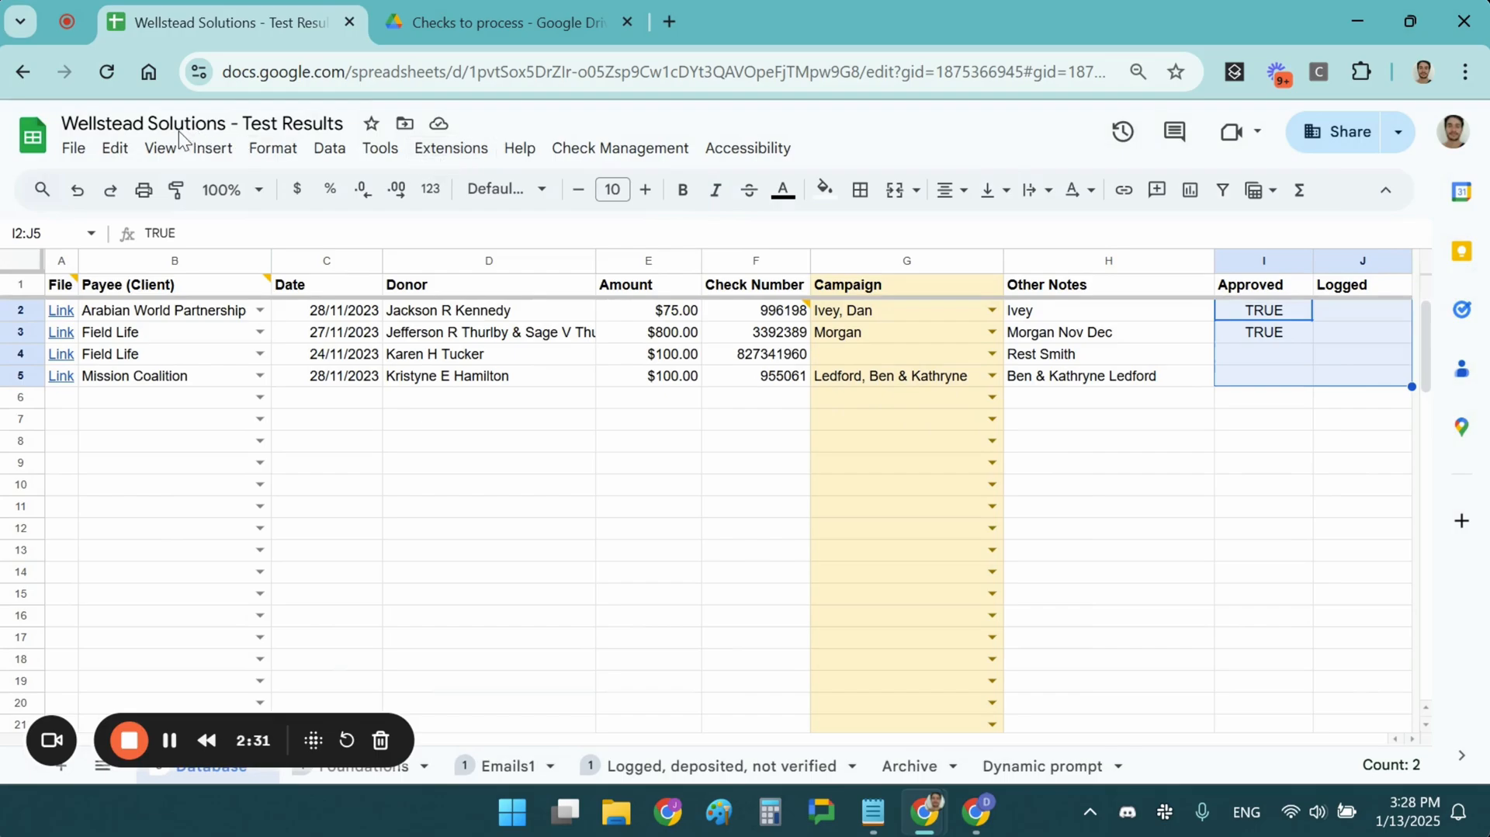
click(213, 147)
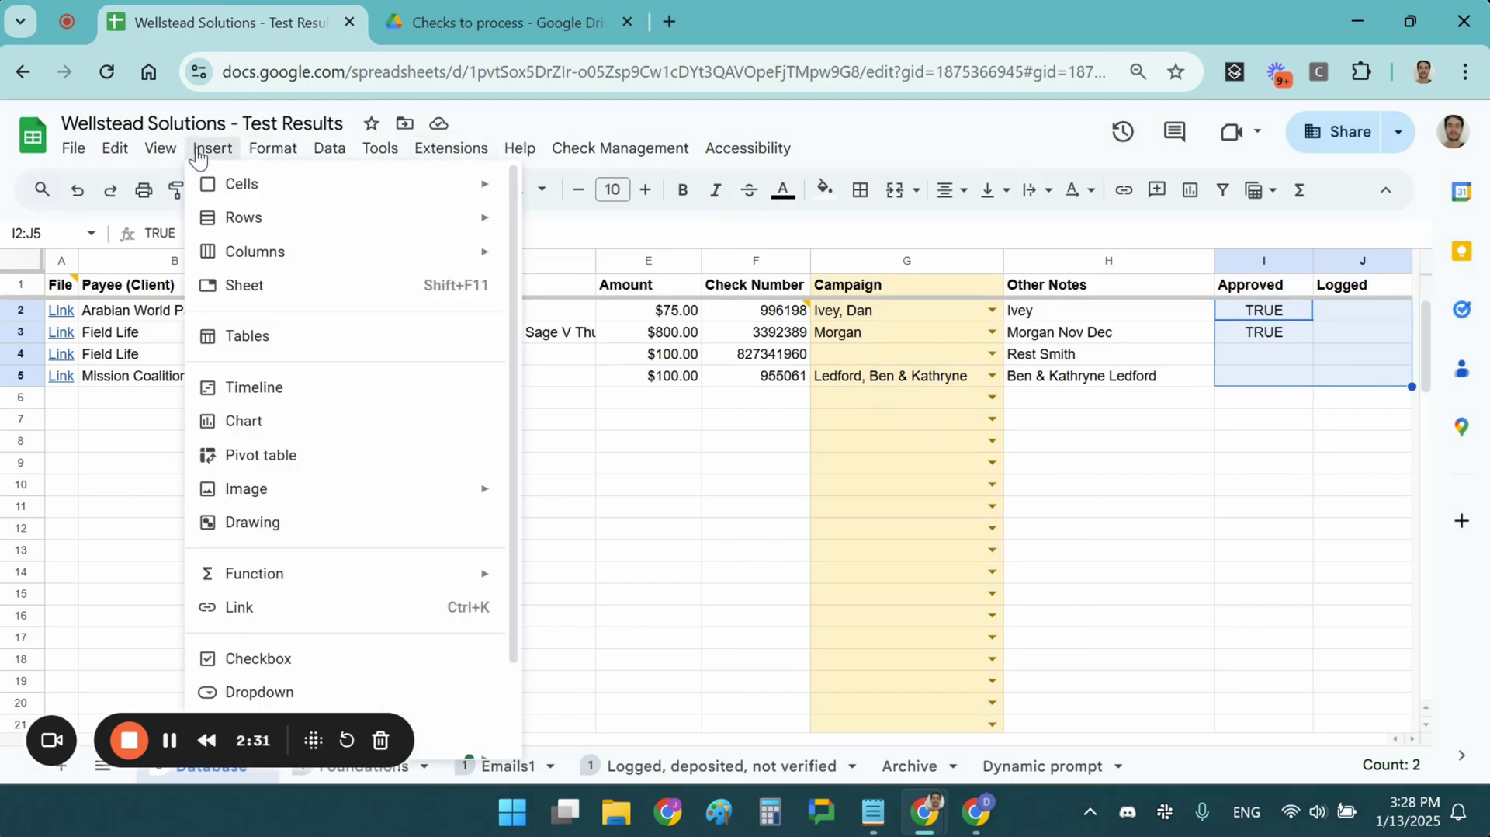
click(279, 661)
click(1228, 446)
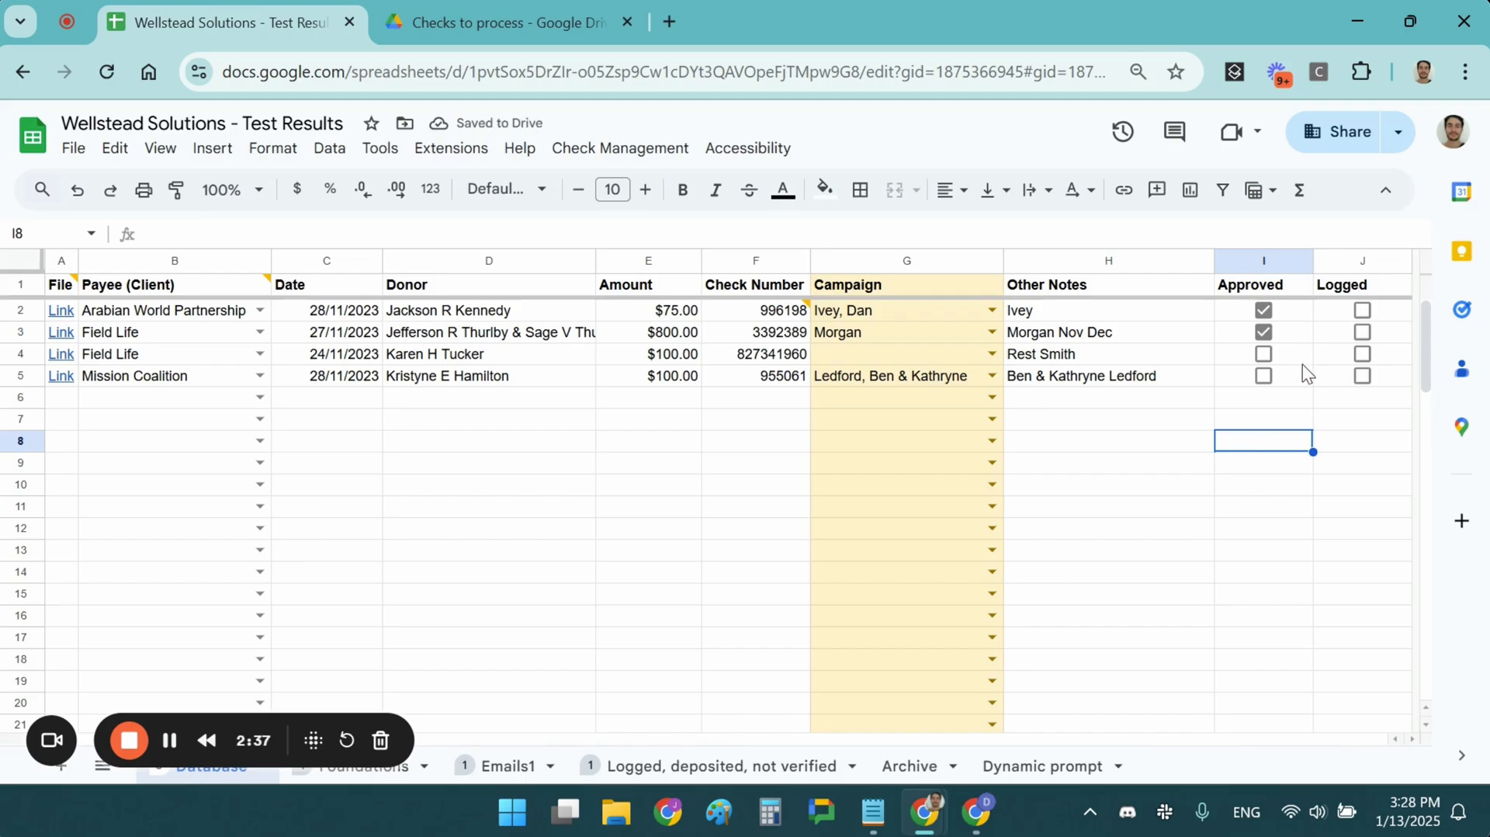
Mark the two approved checks in rows 2 and 3 as logged and run "Send checks to next Tab"
click(1362, 313)
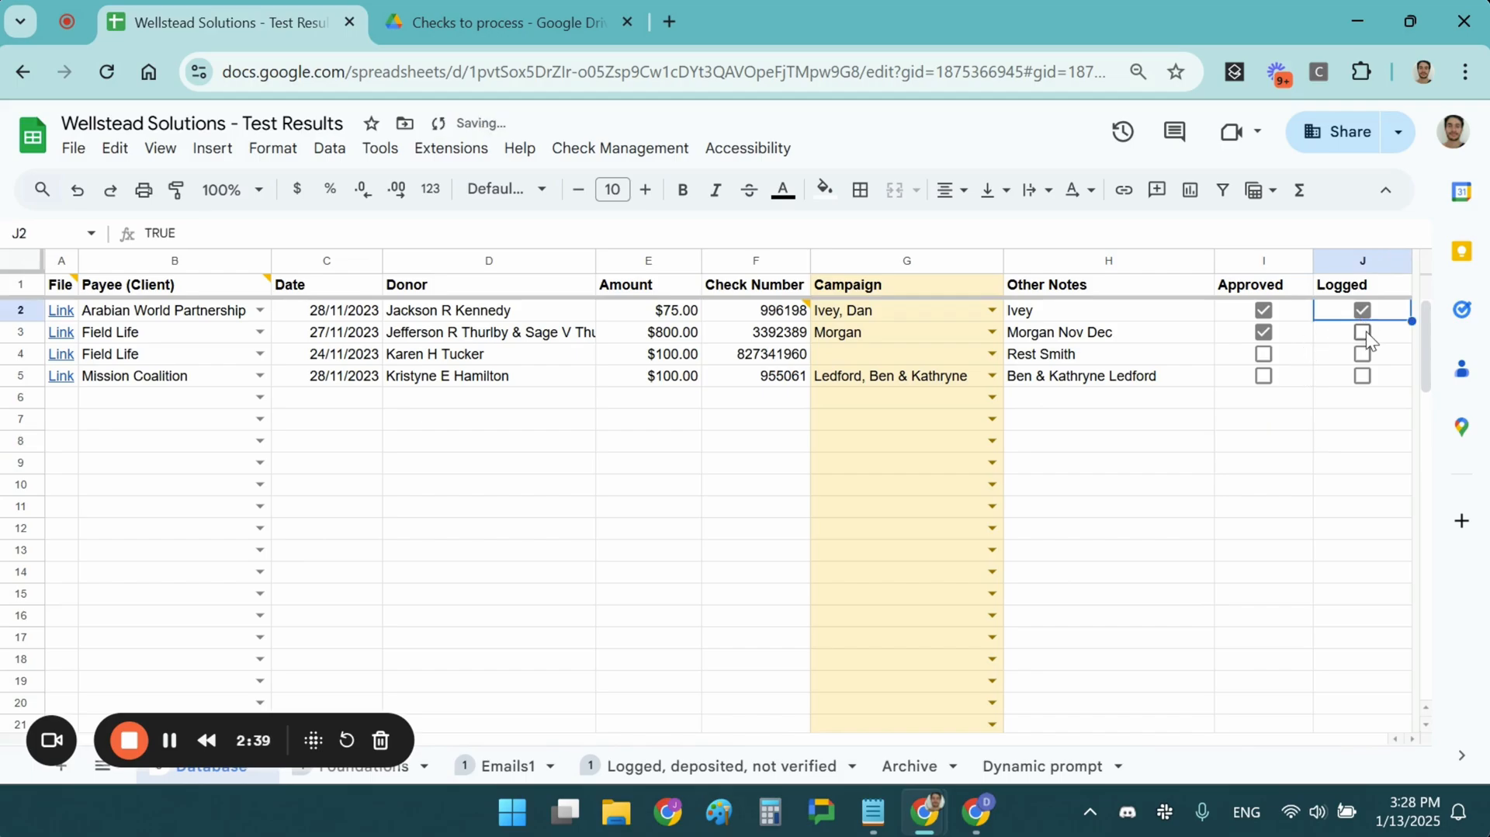
click(1366, 333)
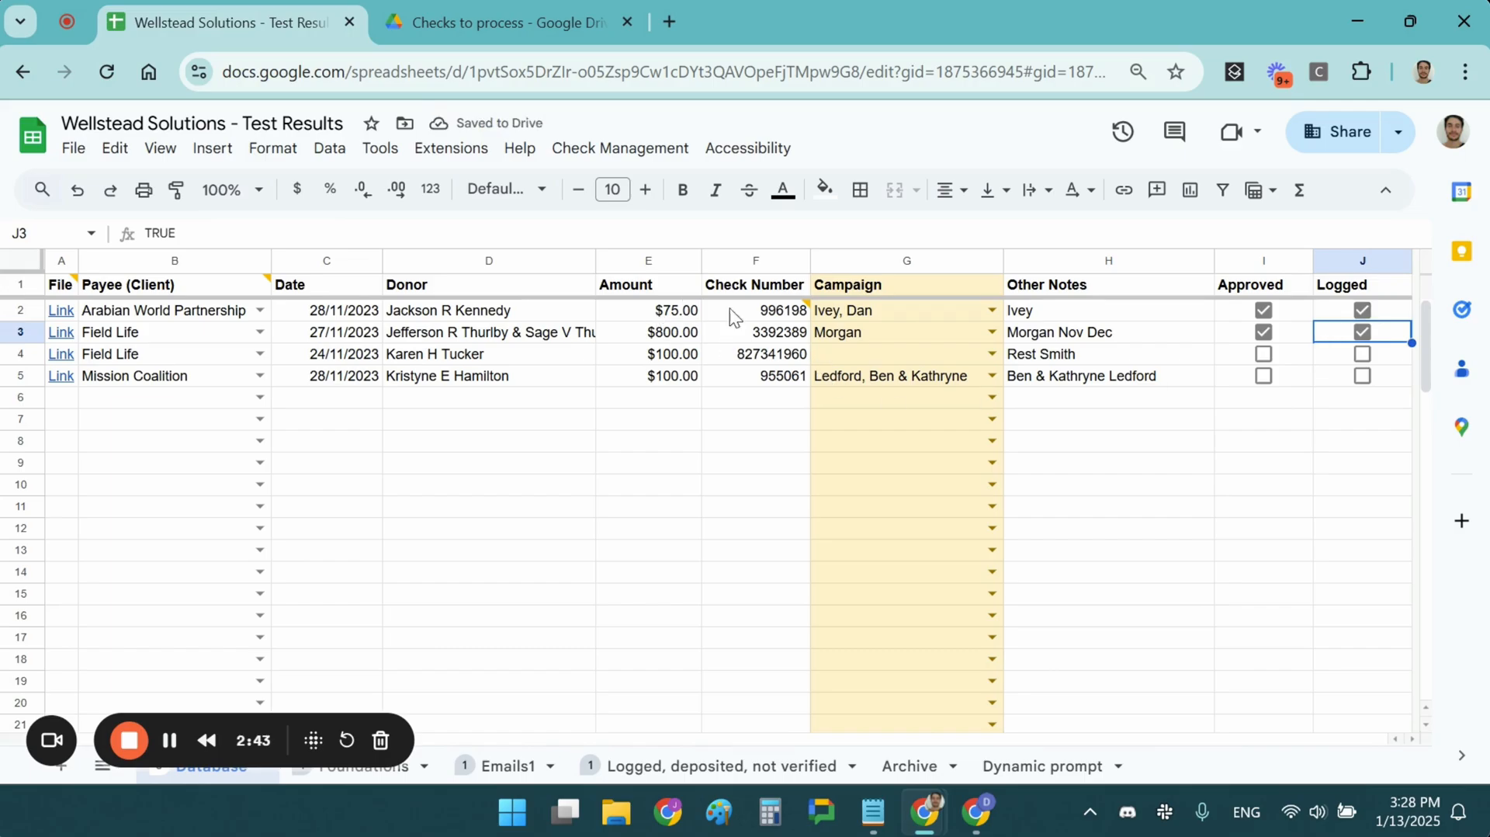
click(637, 150)
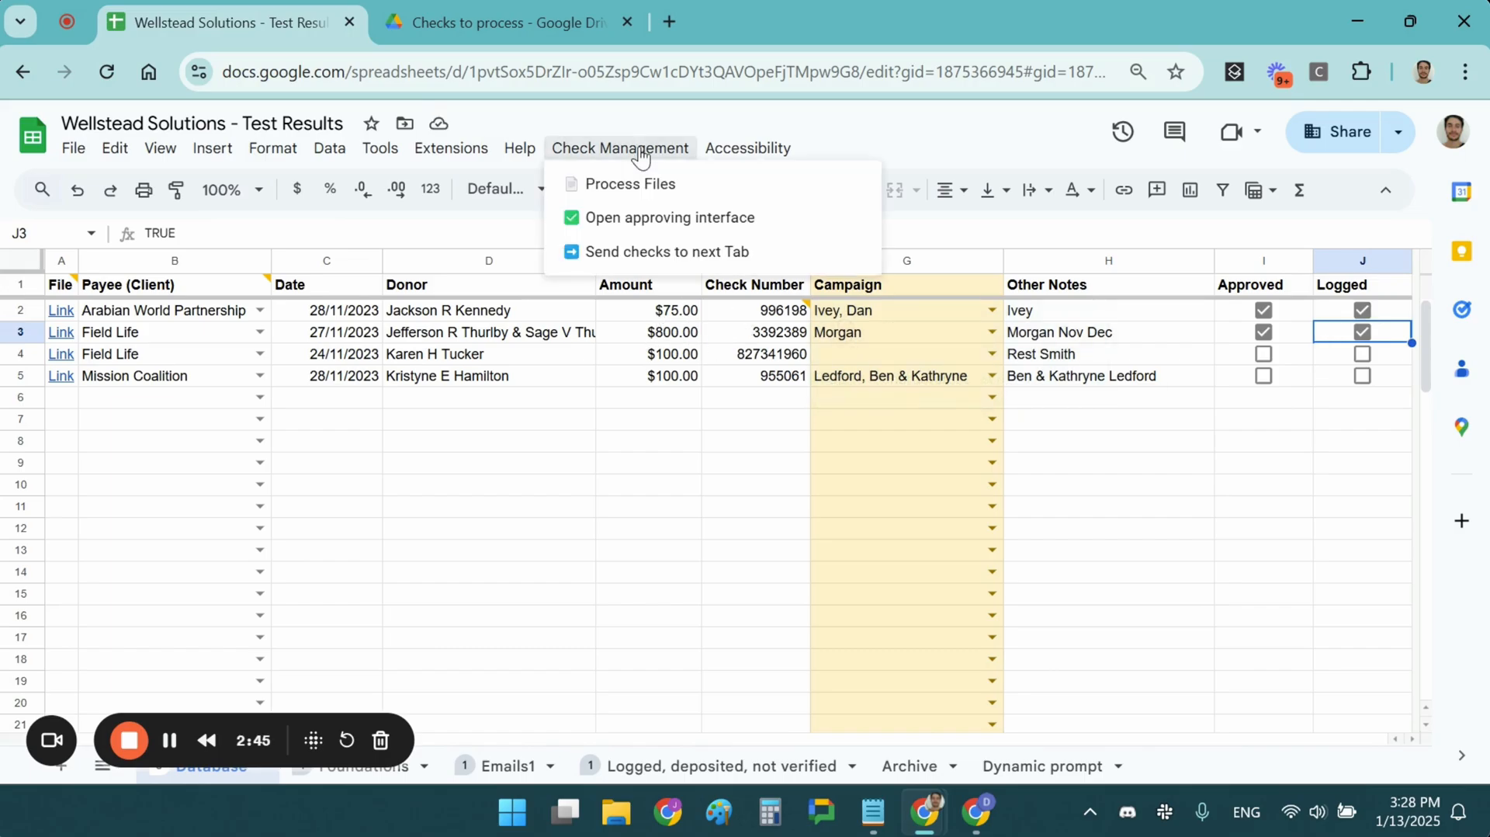
click(635, 257)
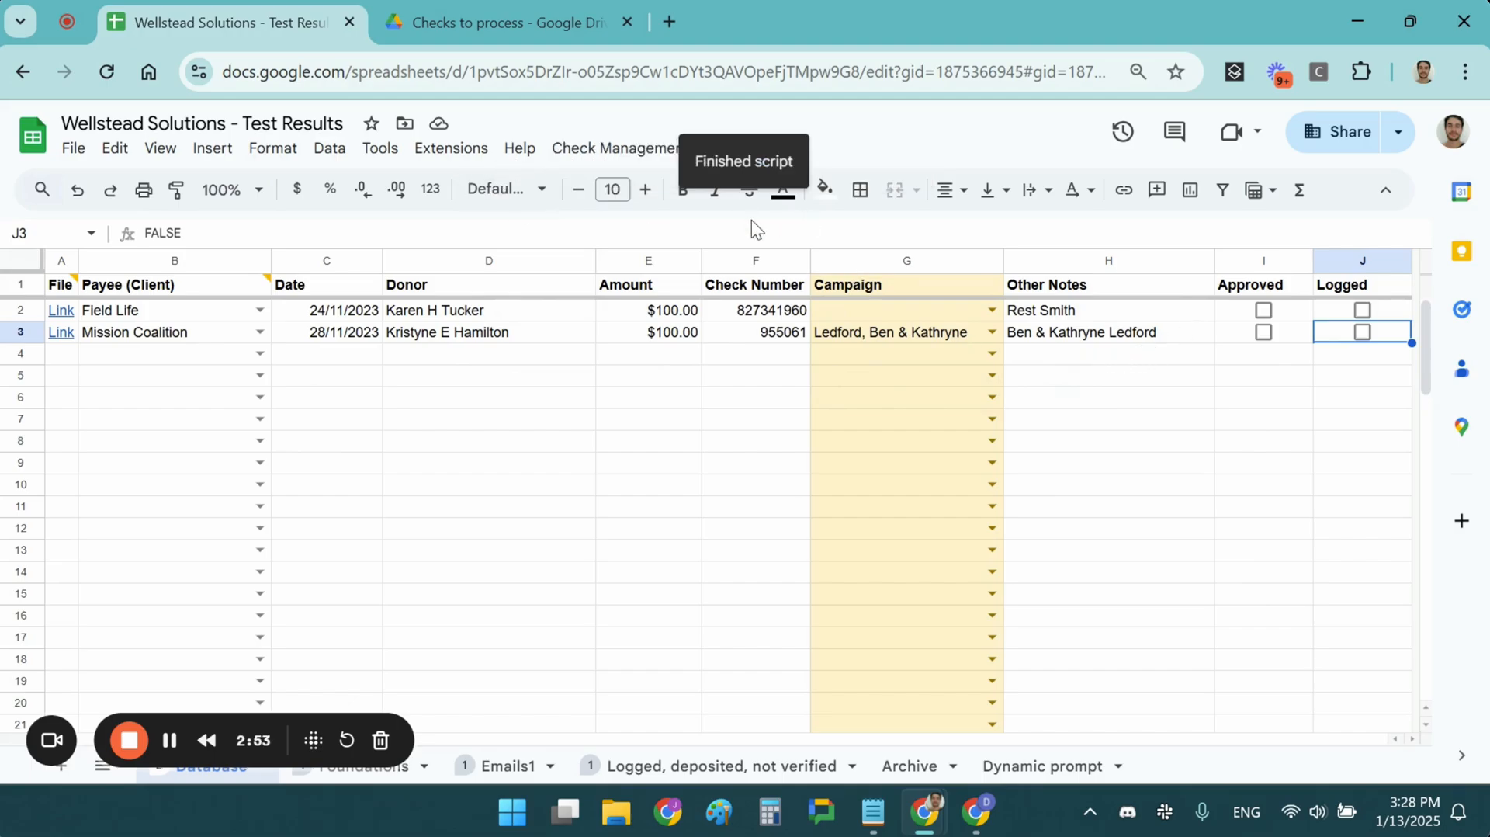
On the "Logged, deposited, not verified" sheet, set the Date Deposited of the Mission Coalition check in row 12 to 1/14/2025
drag(242, 744, 543, 578)
click(626, 768)
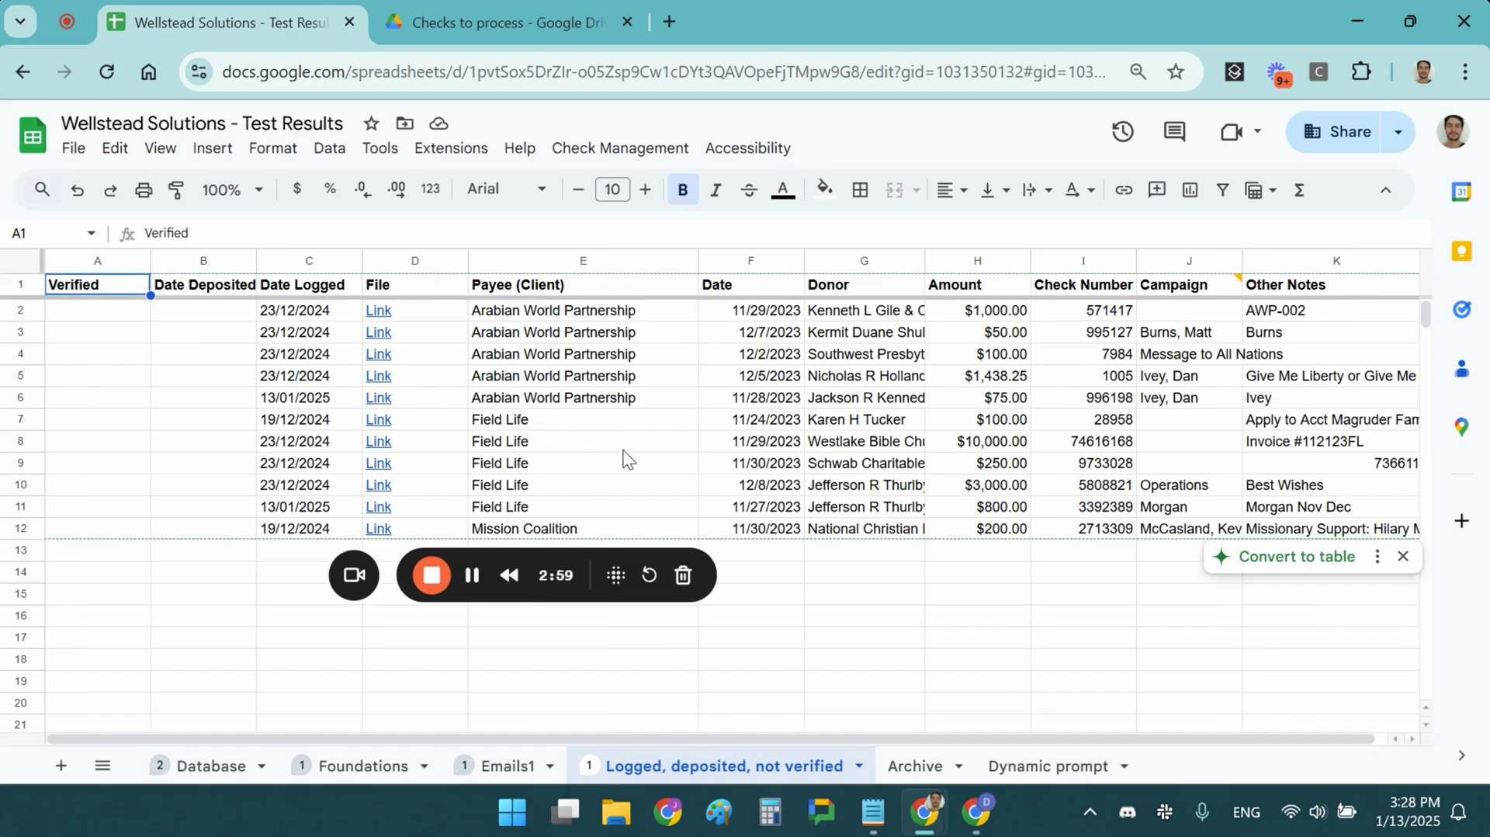
click(506, 529)
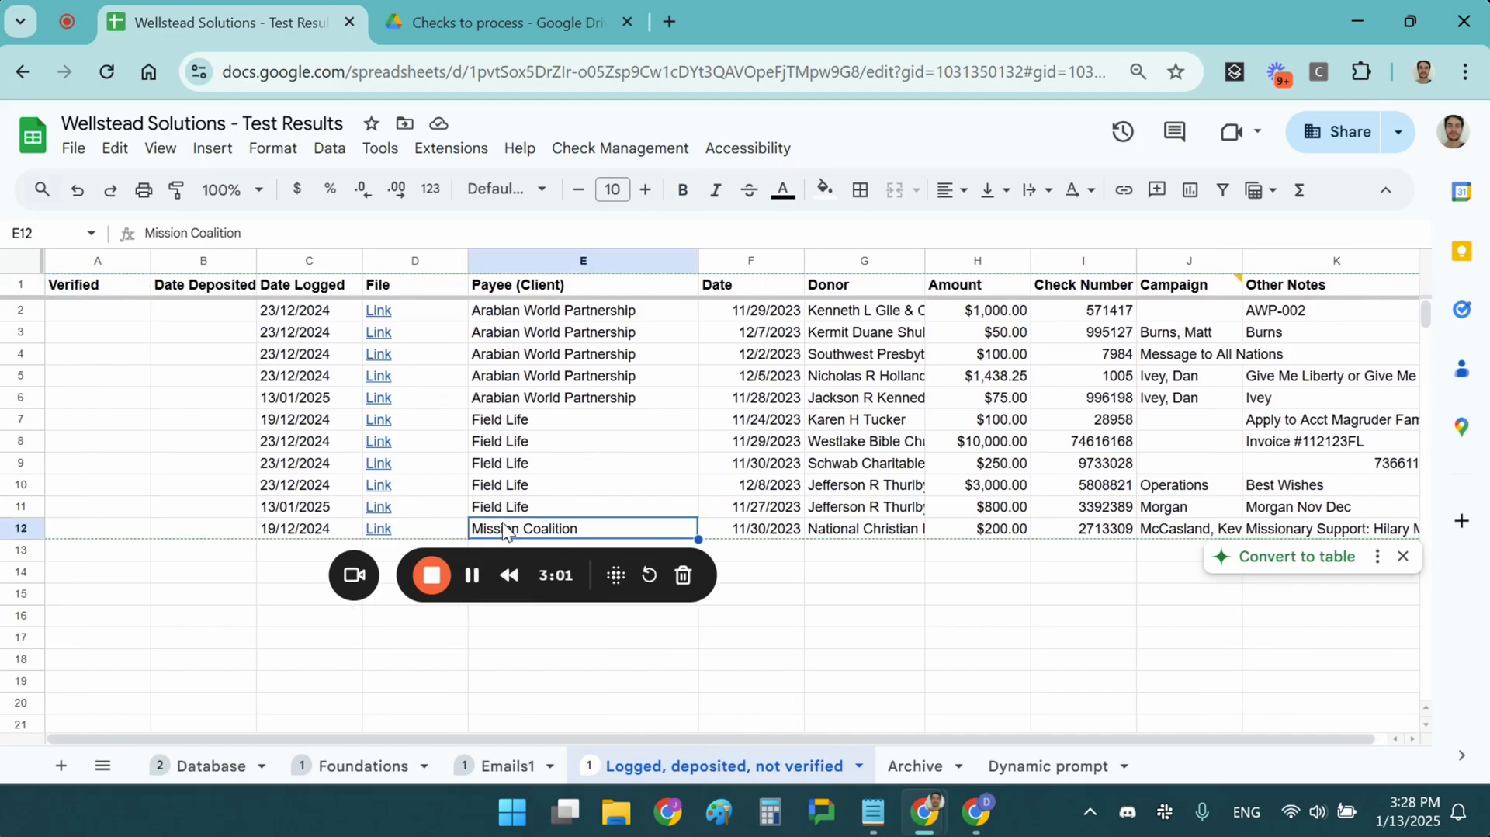
double_click(200, 531)
click(171, 381)
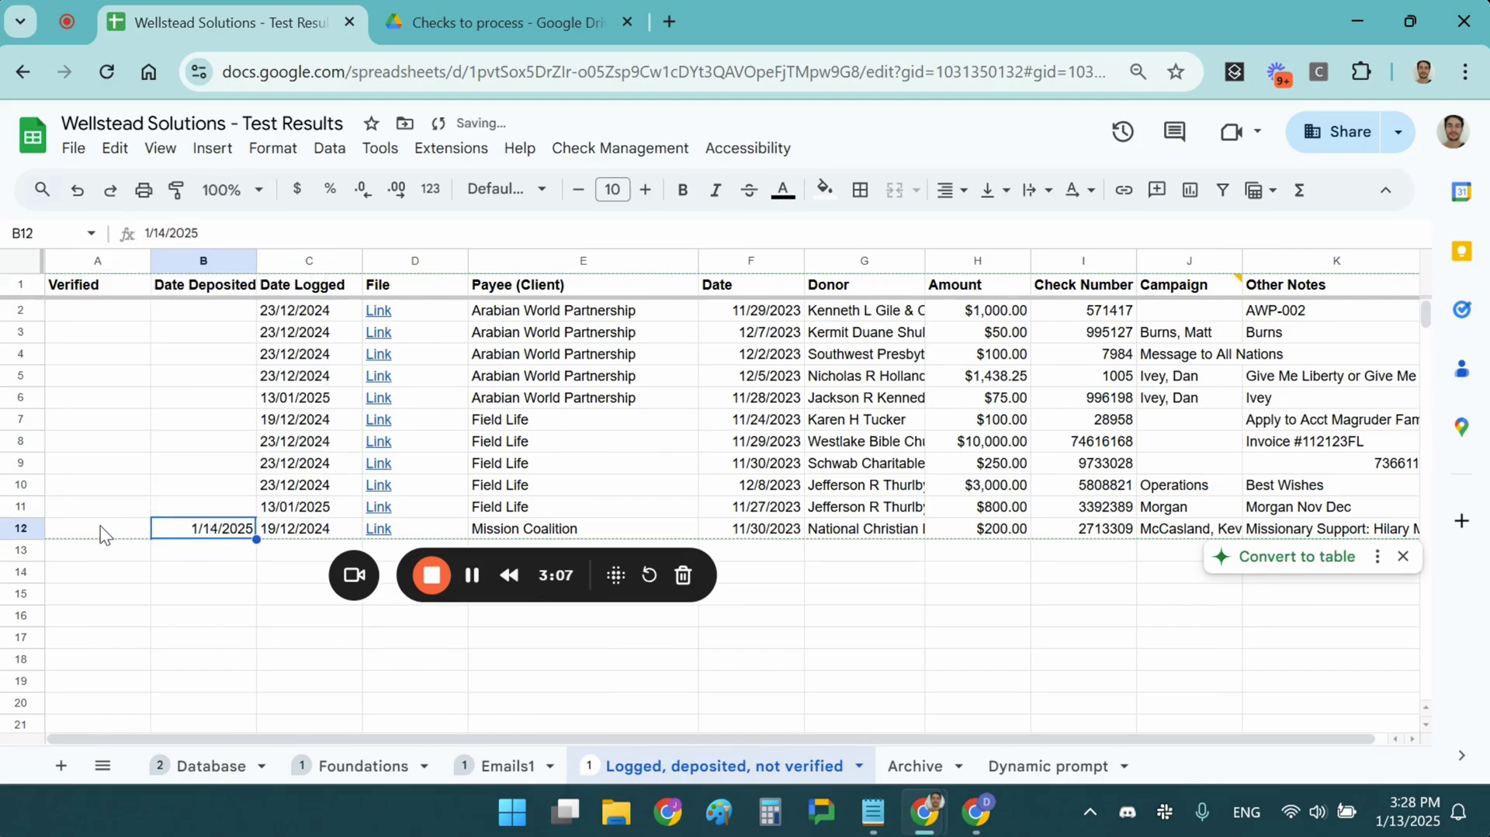
Enter SSS as Verified for the Mission Coalition check in row 12 and run "Send checks to next Tab"
double_click(101, 529)
text(SSS)
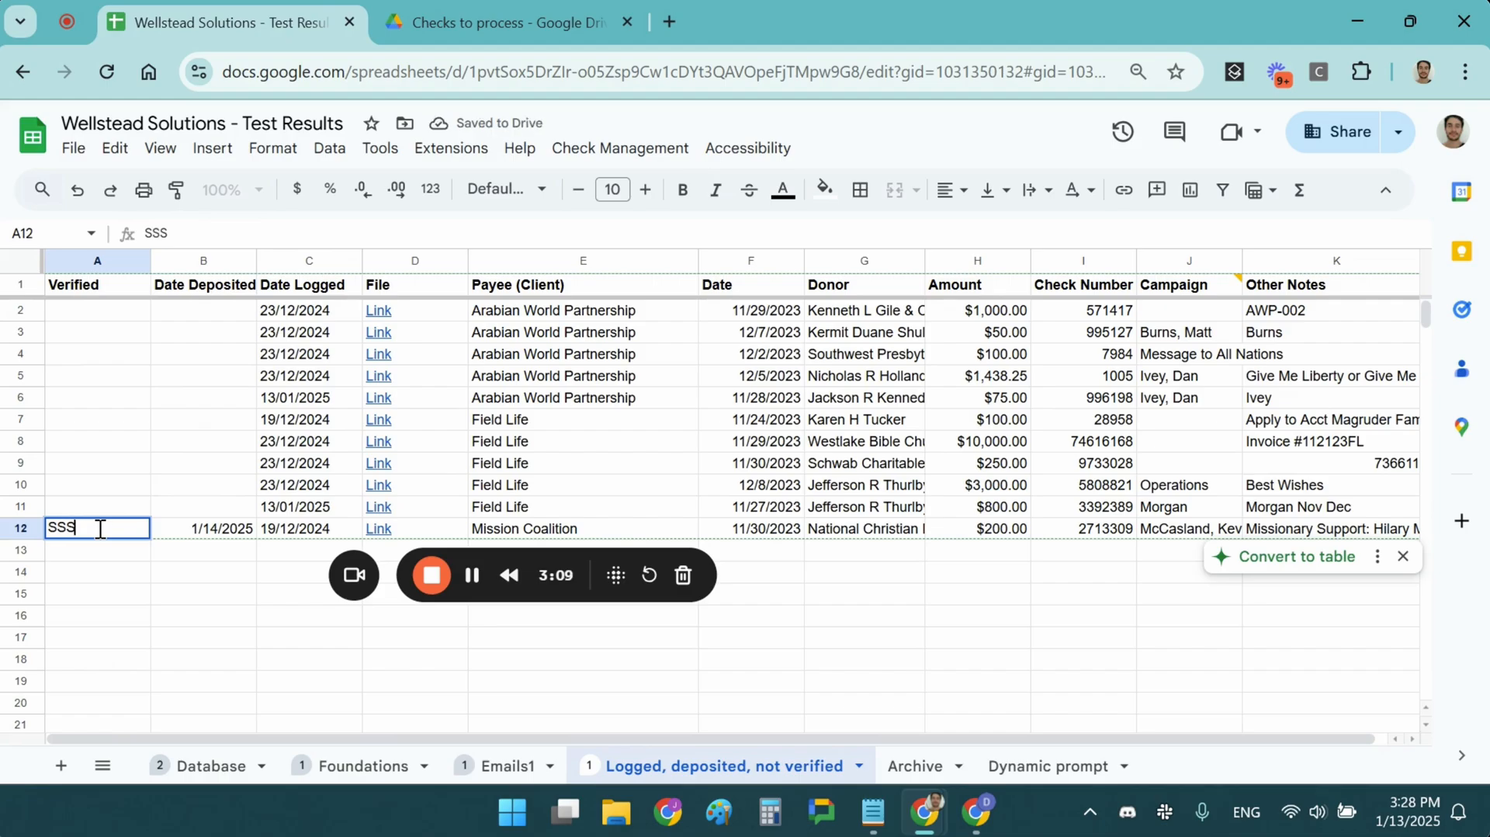
key(Return)
click(204, 536)
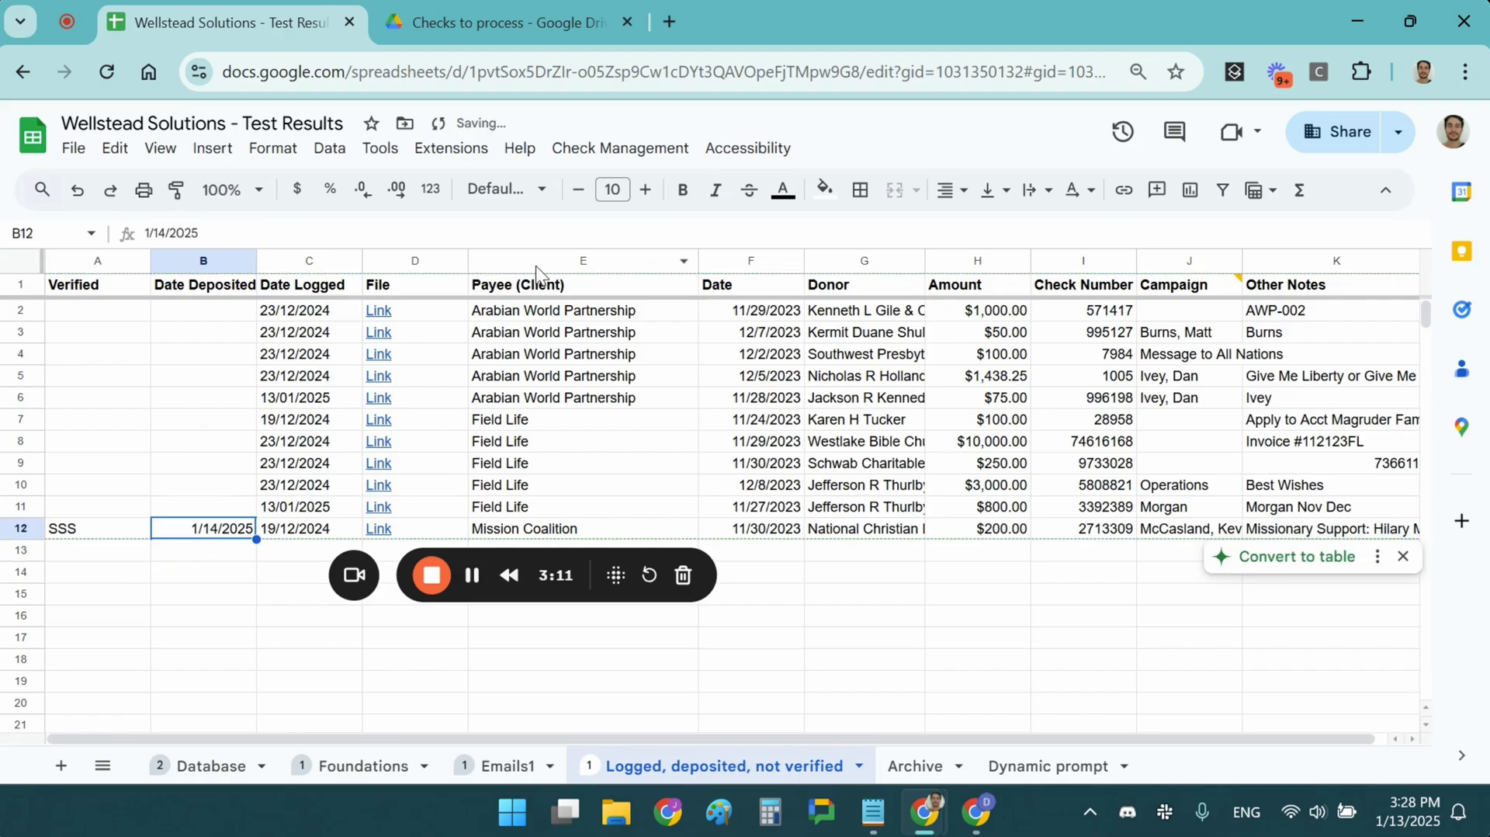
click(621, 148)
click(657, 253)
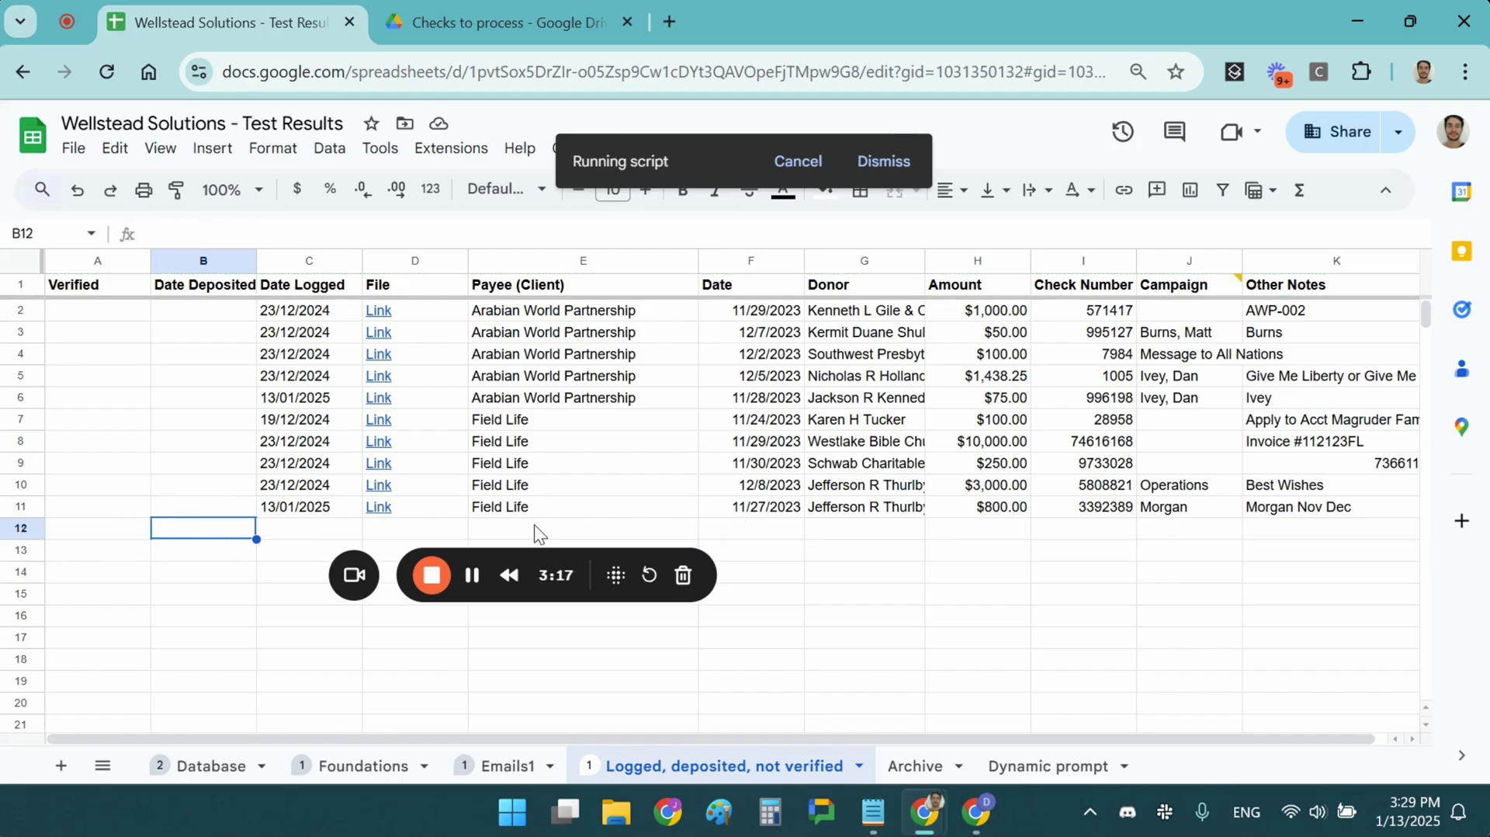
Open the Archive sheet and select row 7 to inspect the archived Mission Coalition check
click(914, 766)
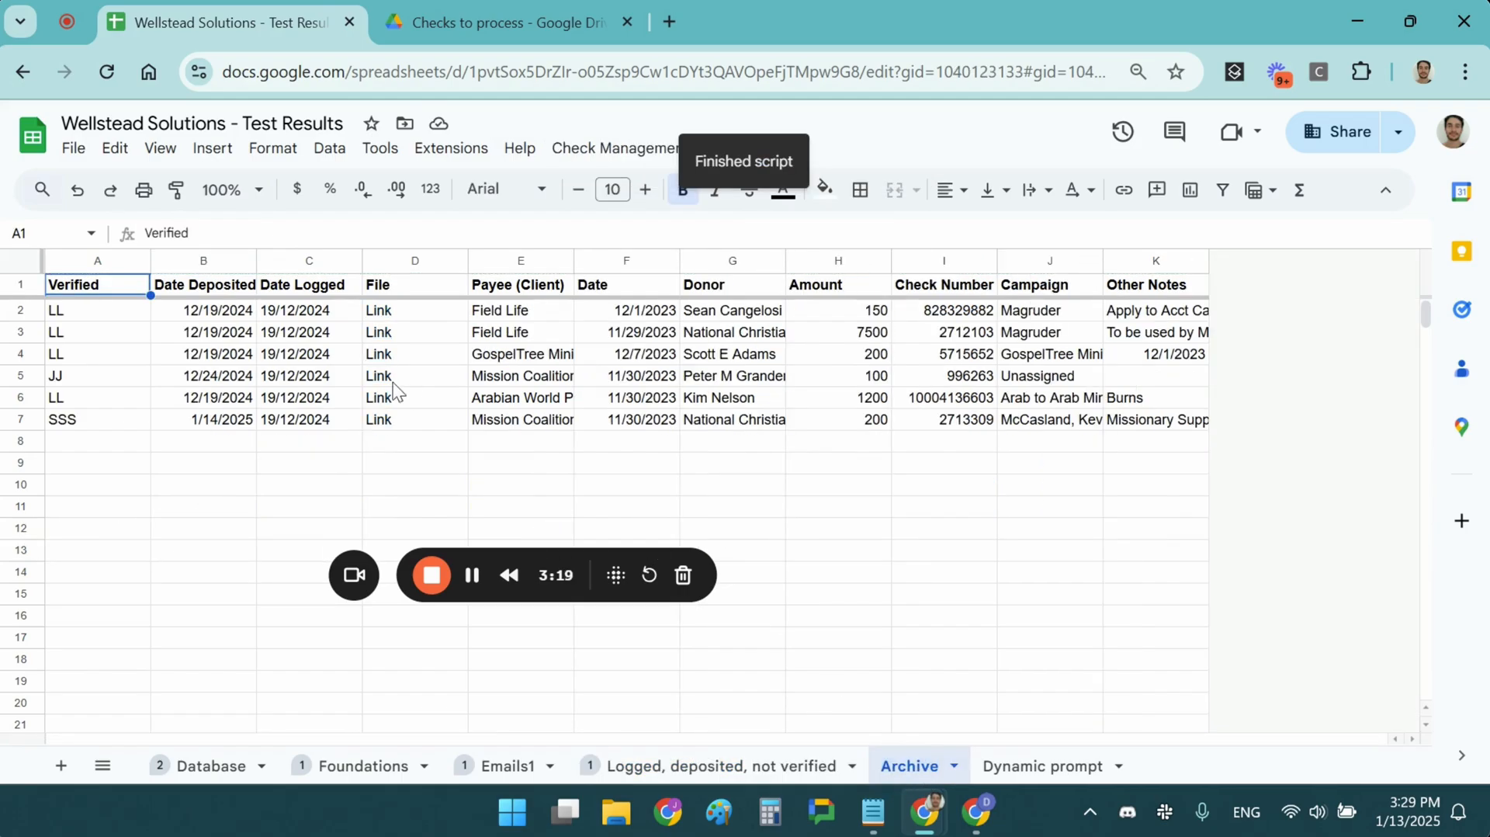
click(59, 422)
click(20, 419)
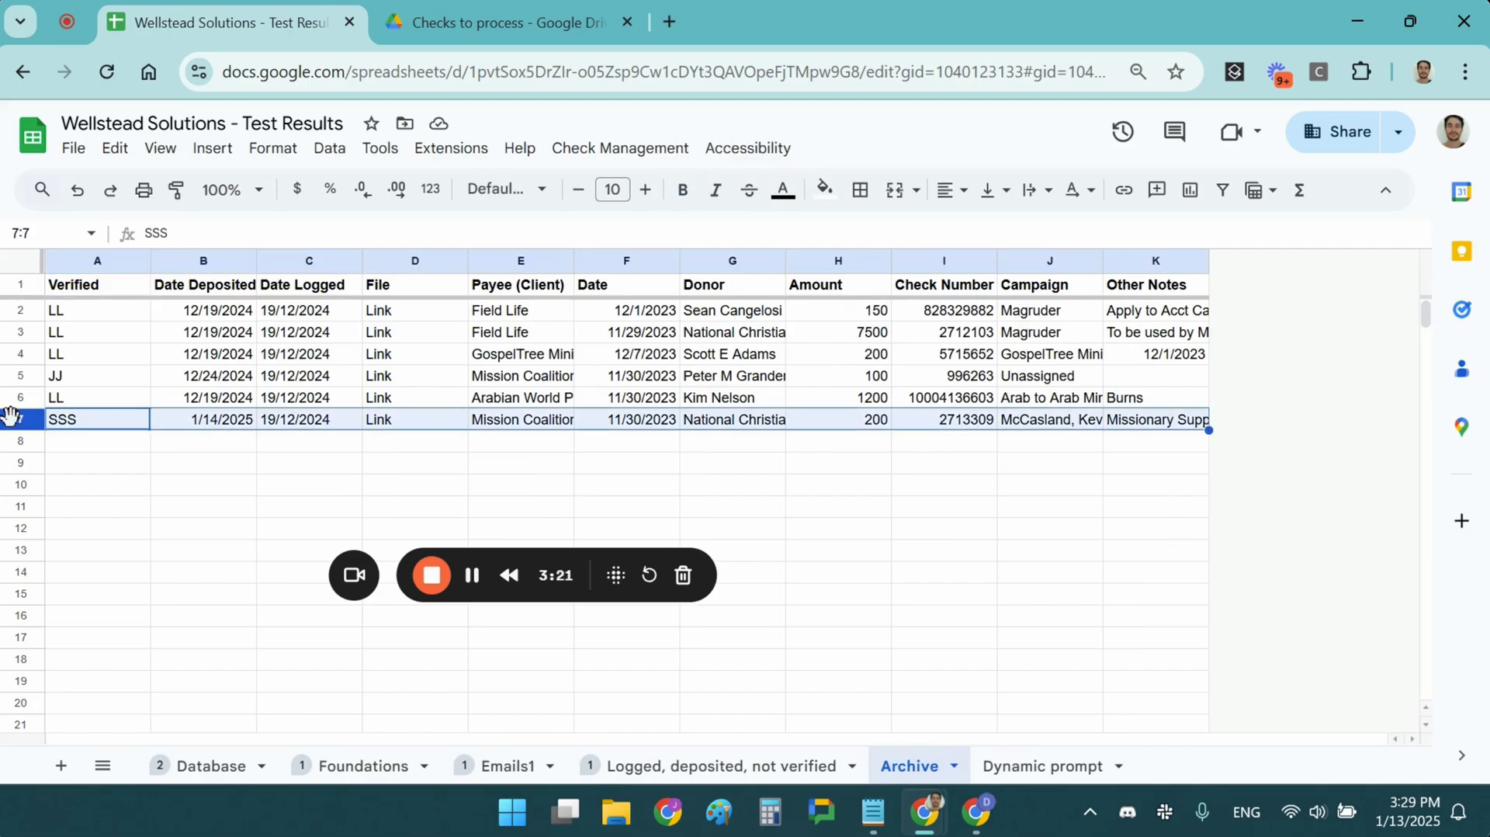